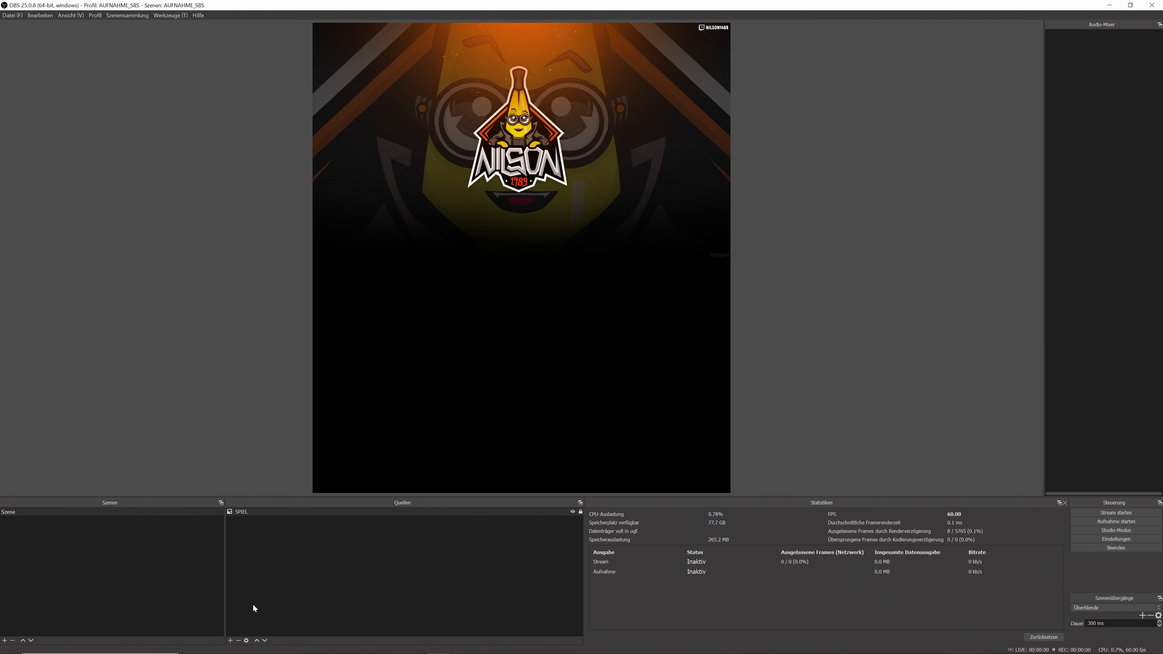
Step: Add a new Videoaufnahmegerät source named Webcam to the scene
{"action": "left_click", "coordinate": [230, 641]}
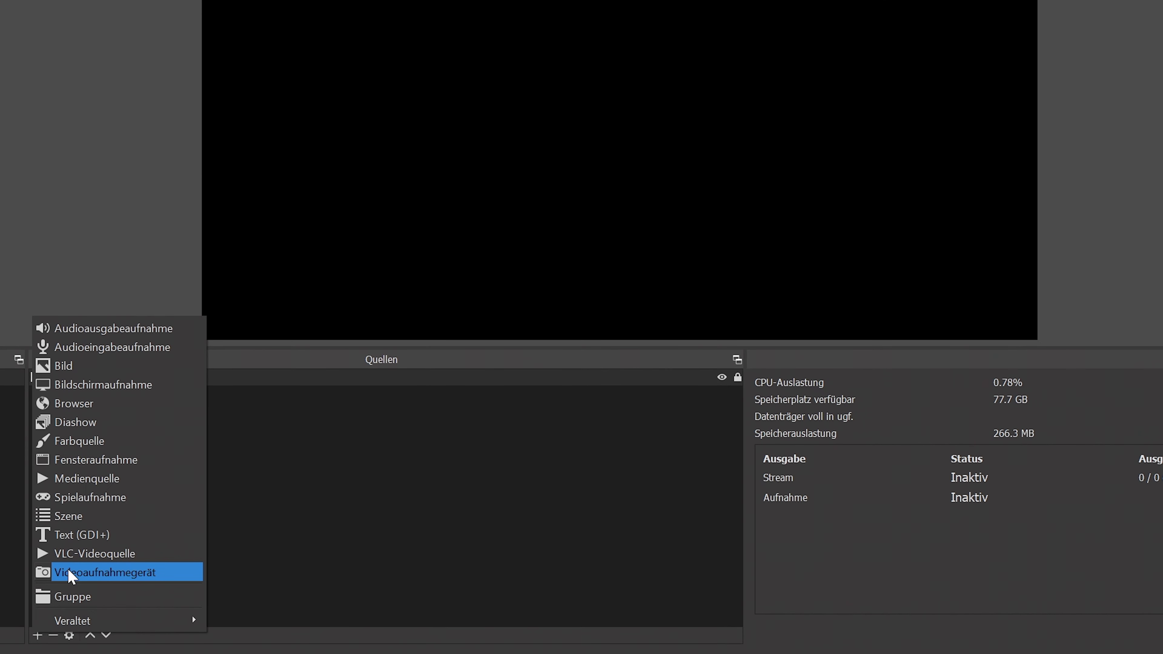
{"action": "left_click", "coordinate": [69, 570]}
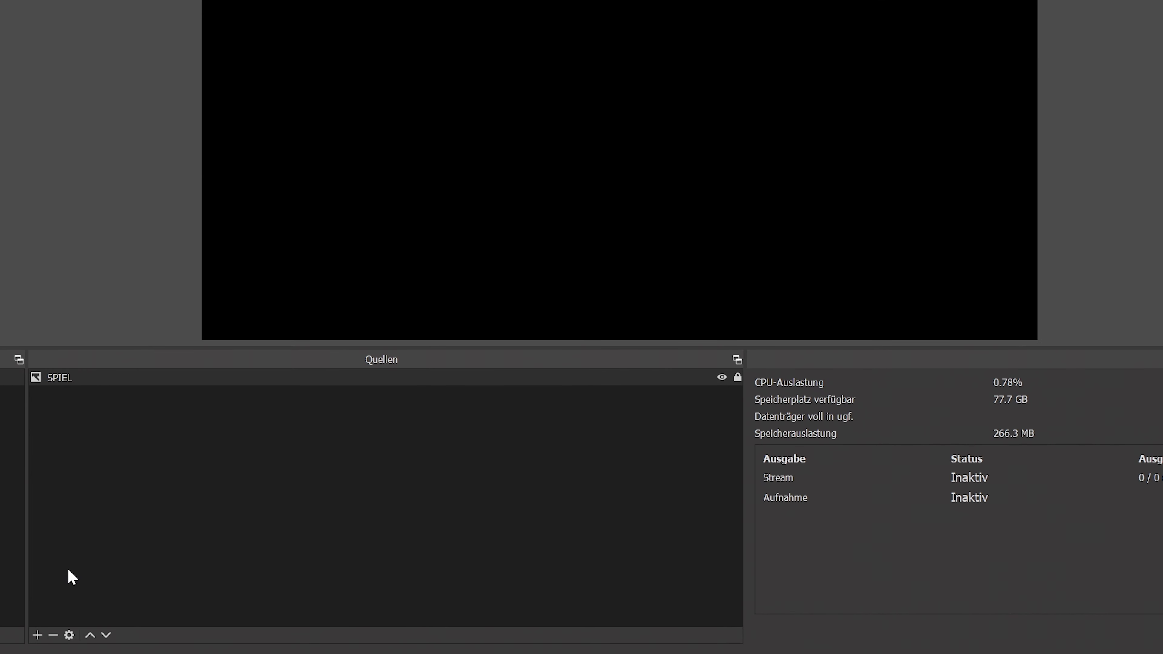
{"action": "type", "text": "Webcam"}
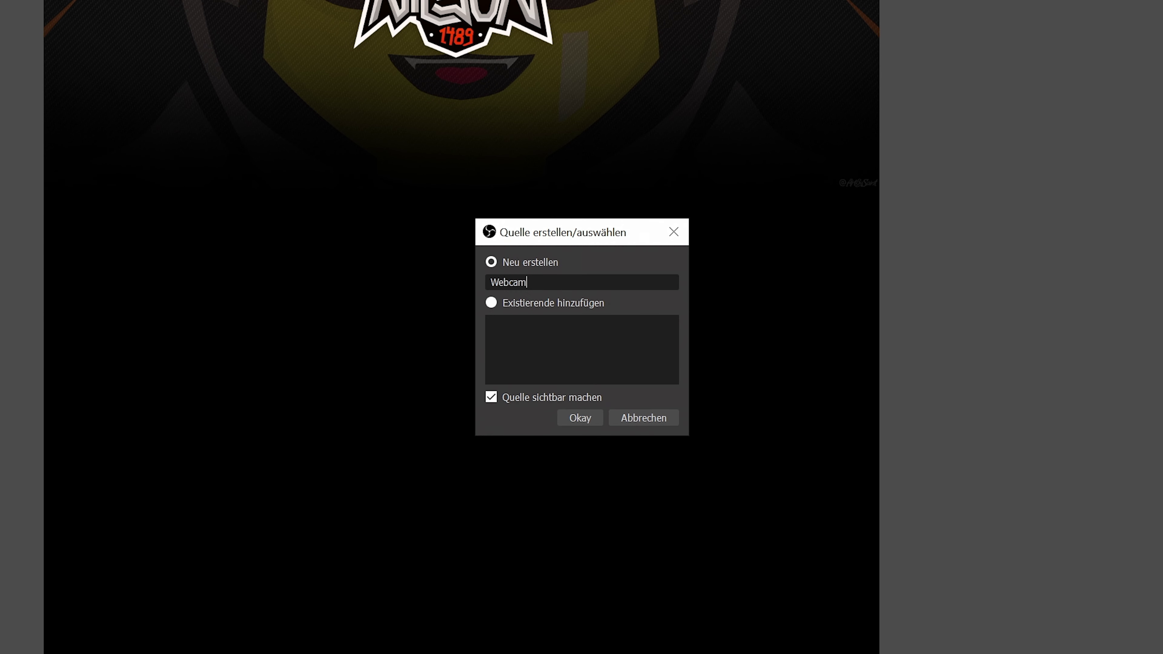
{"action": "key", "text": "Return"}
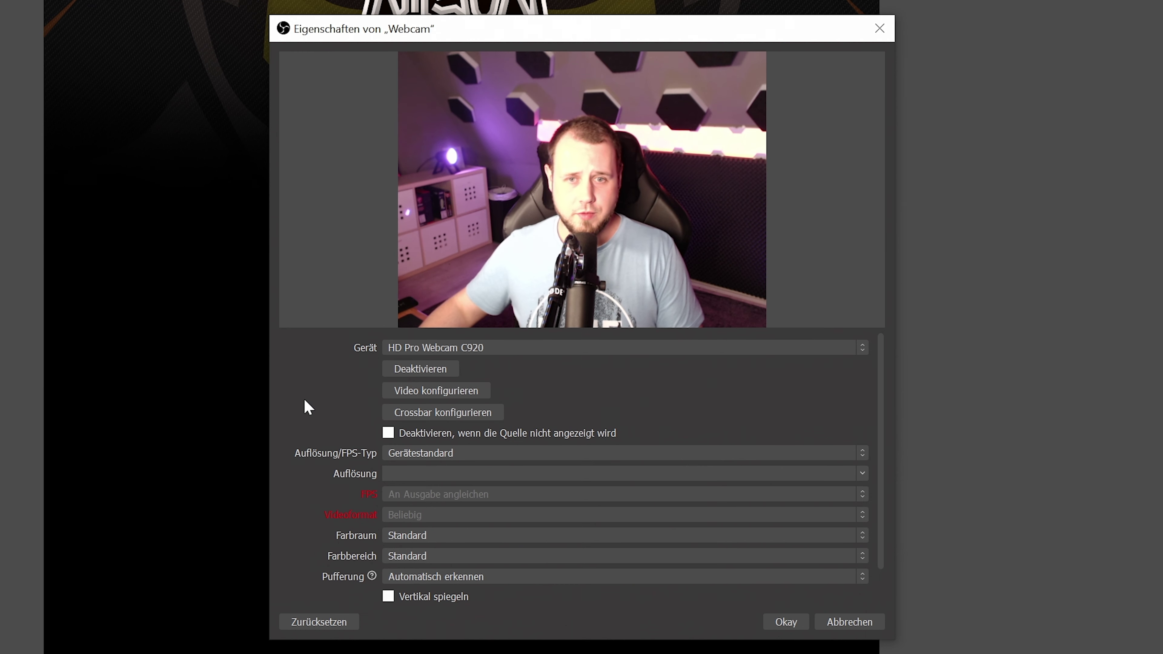
Step: Set the webcam's resolution type to Benutzerdefiniert and its resolution to 1920x1080
{"action": "left_click", "coordinate": [453, 453]}
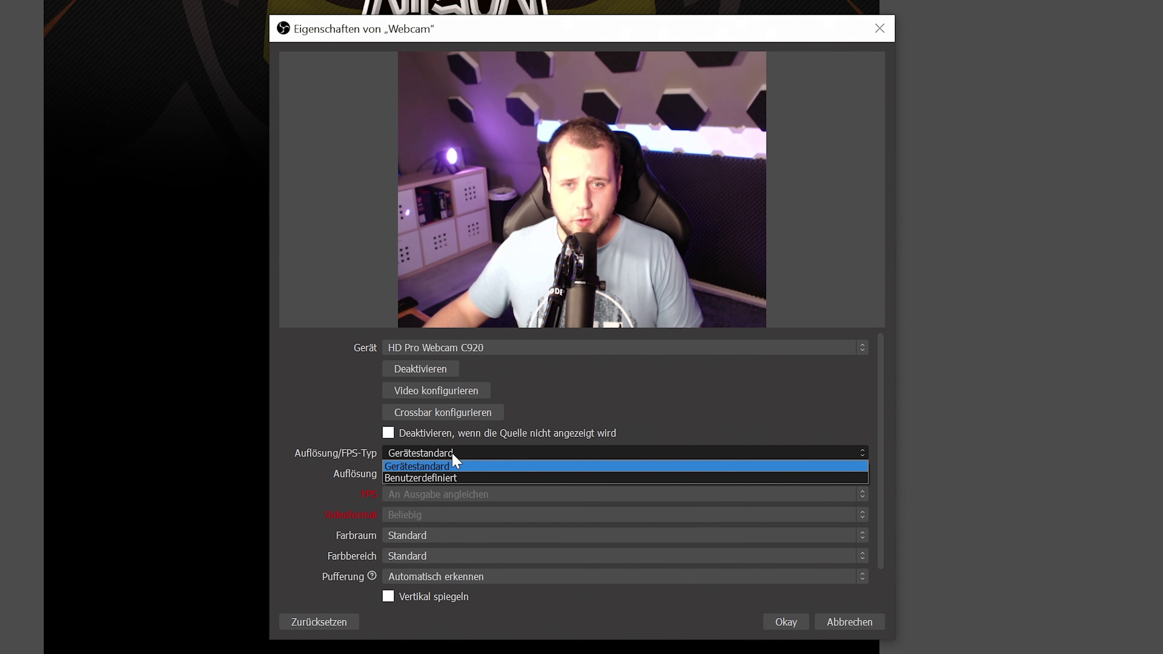
{"action": "left_click", "coordinate": [453, 477]}
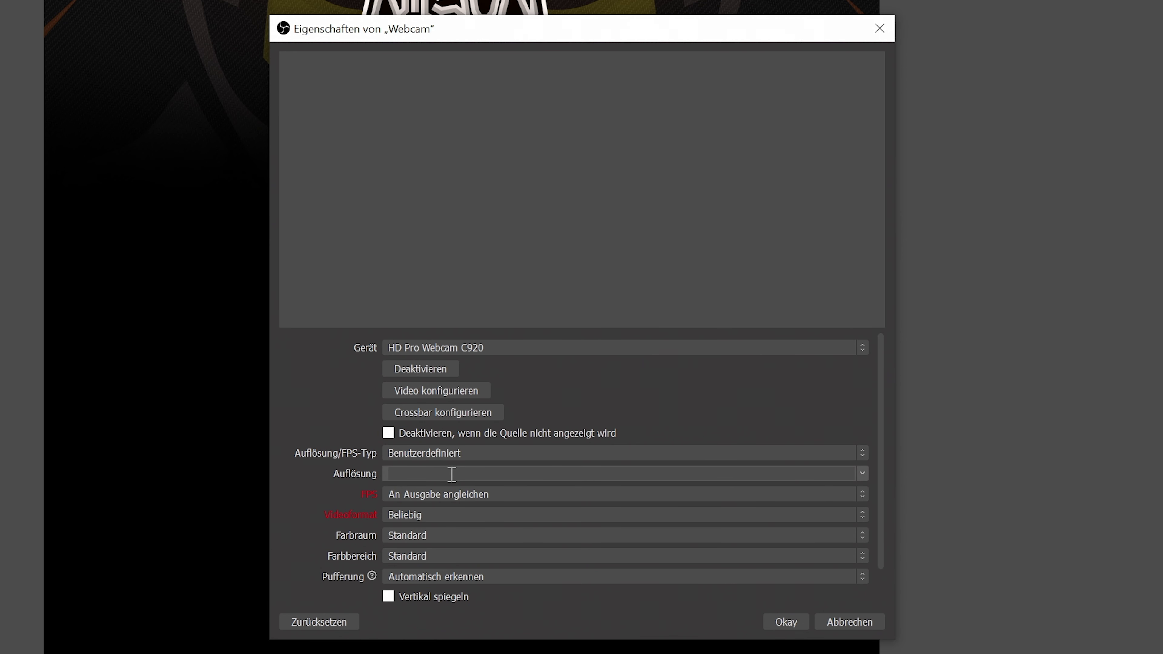
{"action": "left_click", "coordinate": [862, 474]}
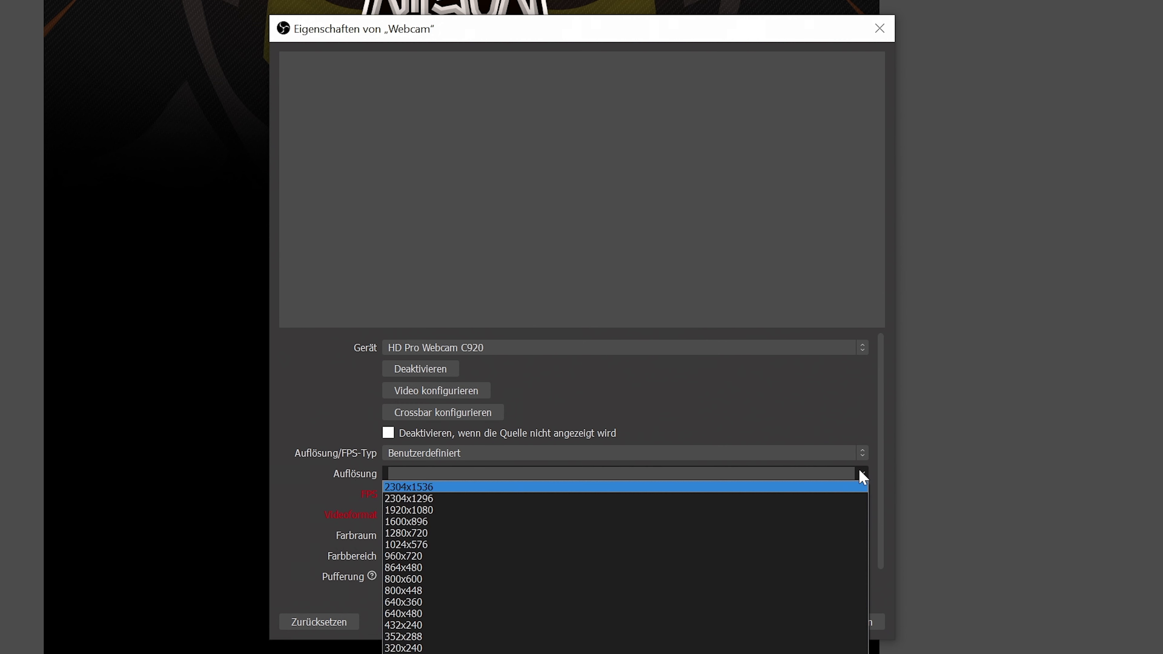
{"action": "left_click", "coordinate": [817, 510]}
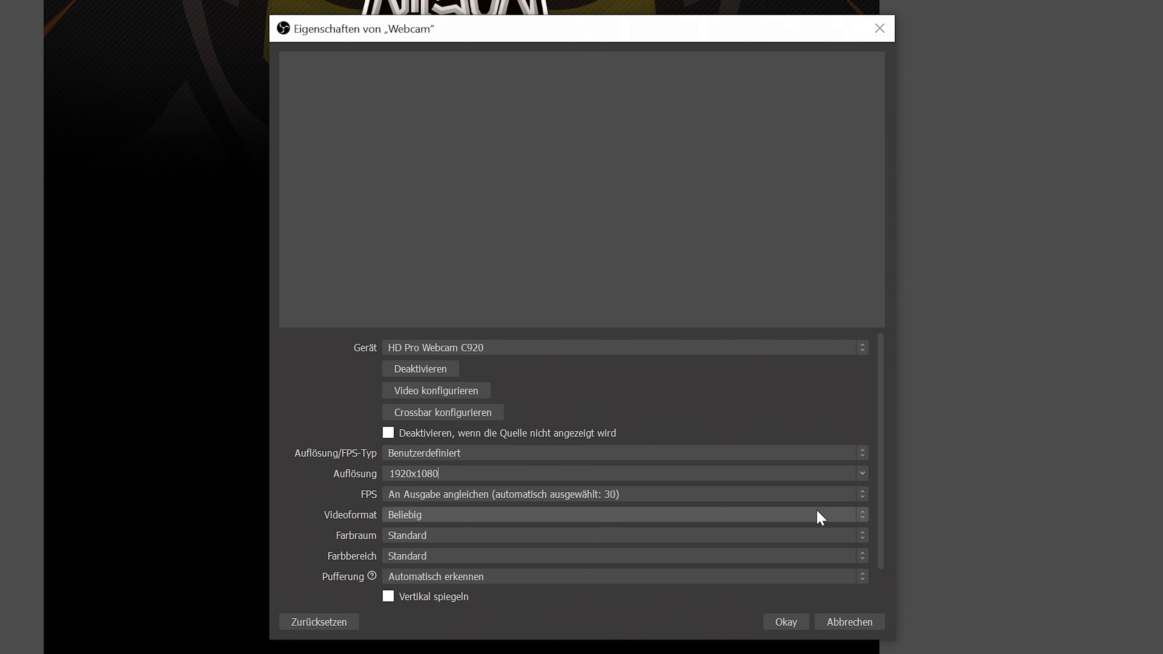
Step: Set the webcam's video format to MJPEG, colour space to 709 and colour range to Teilweise, and accept the properties
{"action": "left_click", "coordinate": [762, 510]}
{"action": "left_click", "coordinate": [680, 537]}
{"action": "left_click", "coordinate": [666, 540]}
{"action": "left_click", "coordinate": [666, 549]}
{"action": "left_click", "coordinate": [636, 561]}
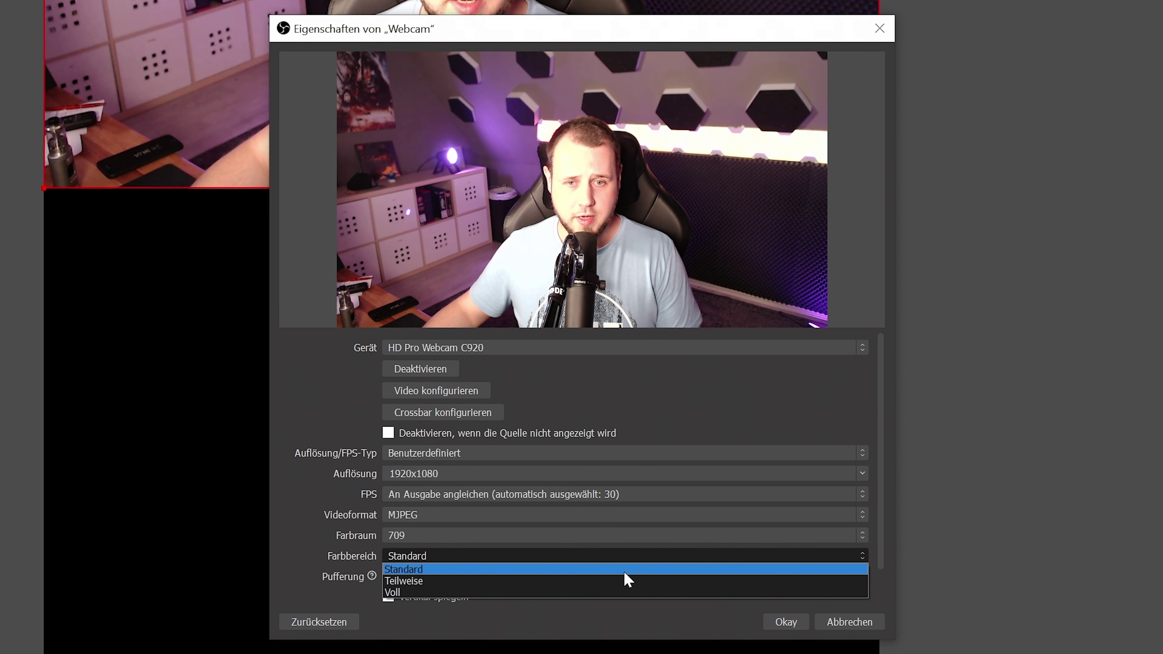
{"action": "left_click", "coordinate": [625, 568]}
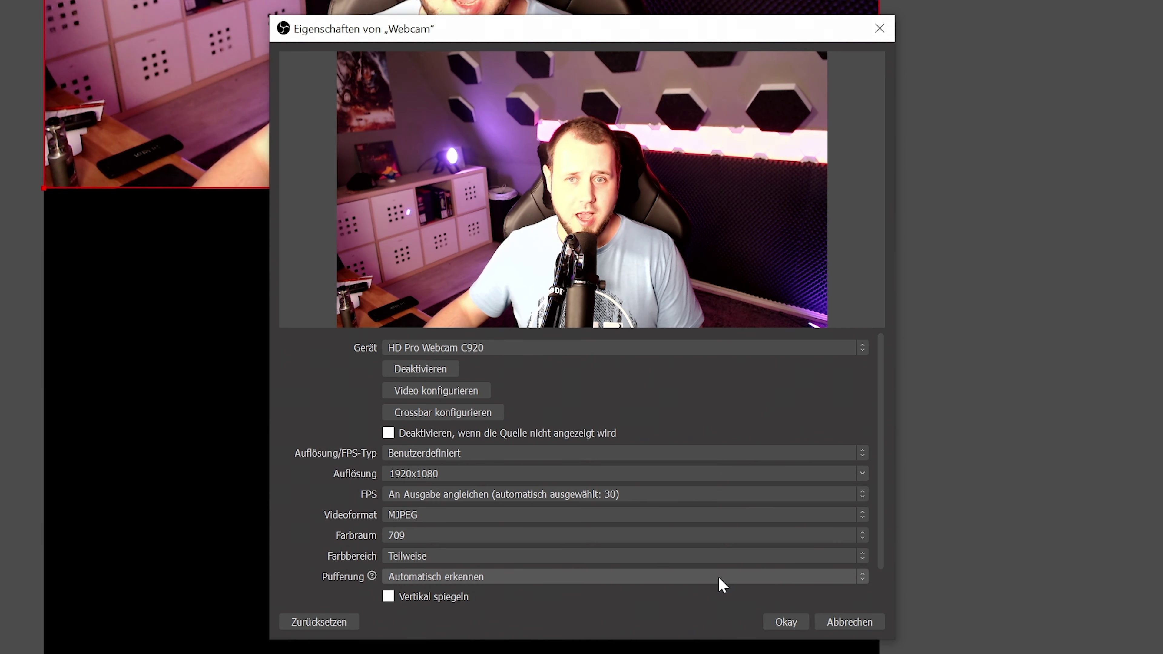
{"action": "mouse_move", "coordinate": [717, 584]}
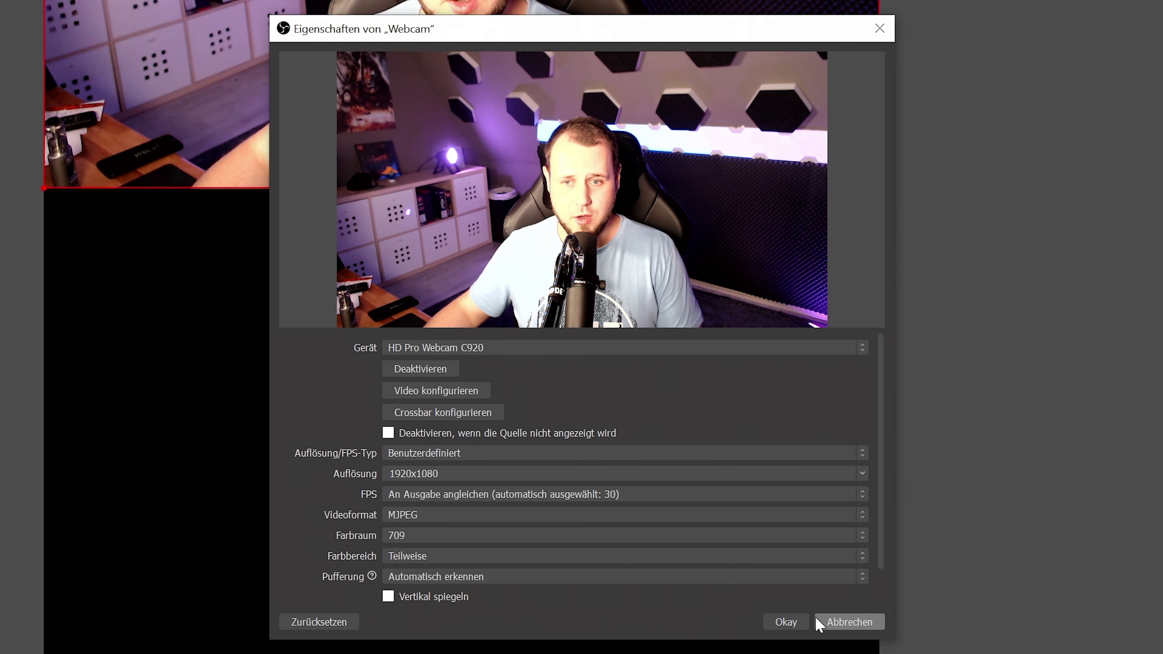
{"action": "left_click", "coordinate": [792, 622]}
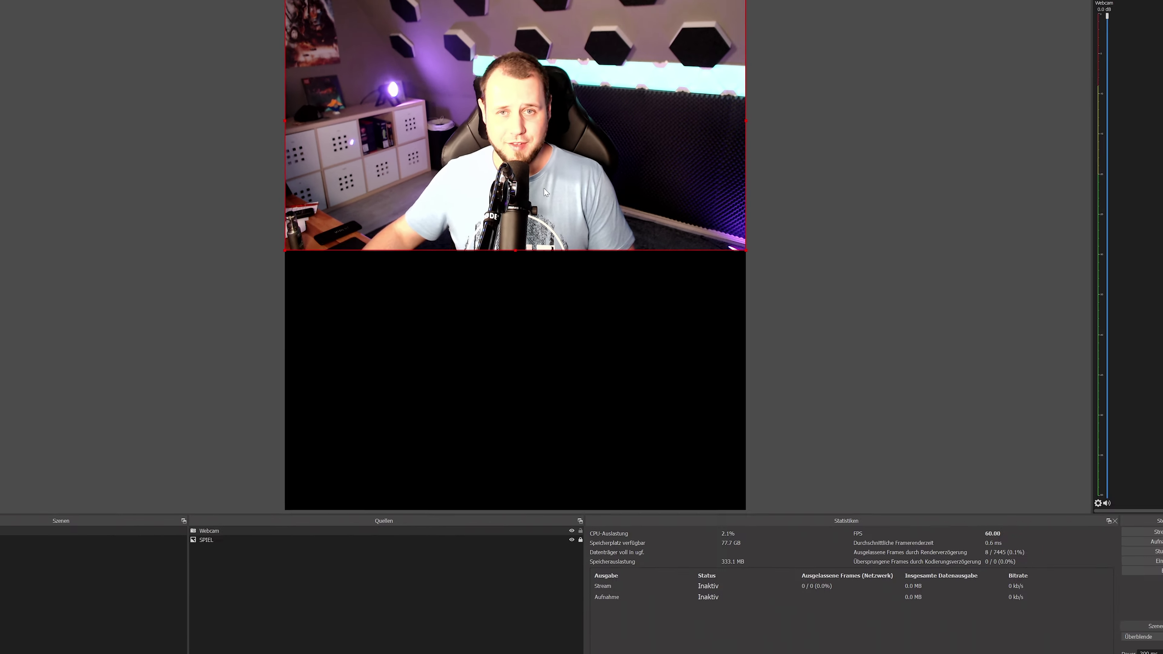
Step: Move the webcam image into the empty lower half of the canvas and lock the Webcam source
{"action": "left_click_drag", "start_coordinate": [549, 213], "coordinate": [548, 435]}
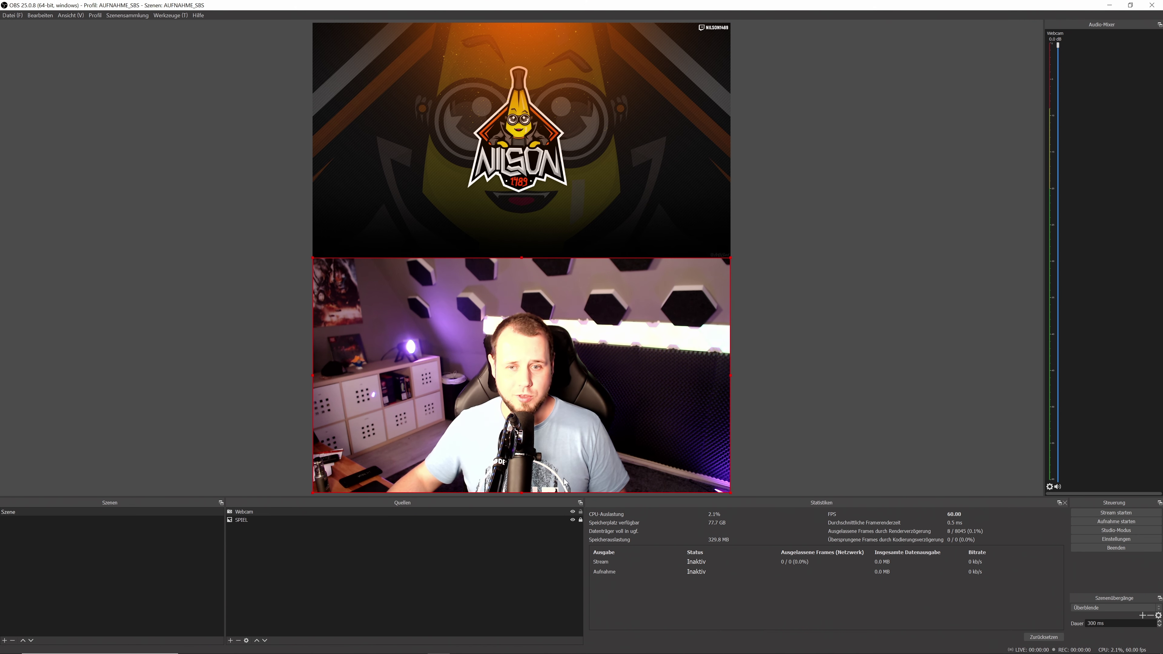
{"action": "left_click", "coordinate": [579, 512]}
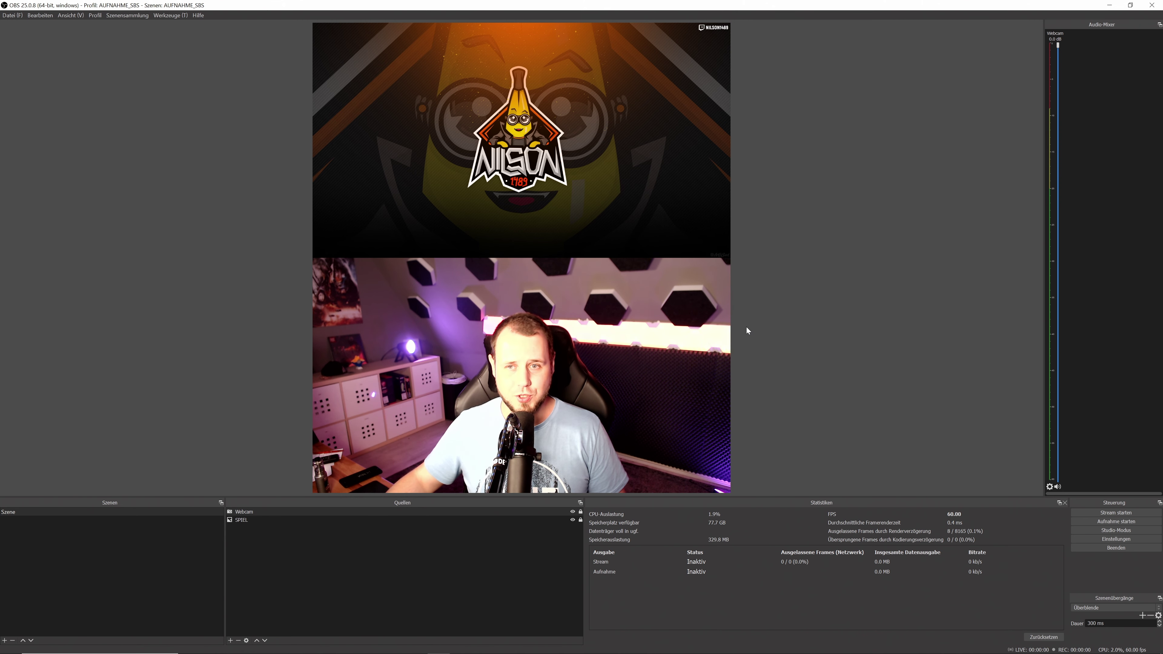
{"action": "left_click", "coordinate": [782, 299]}
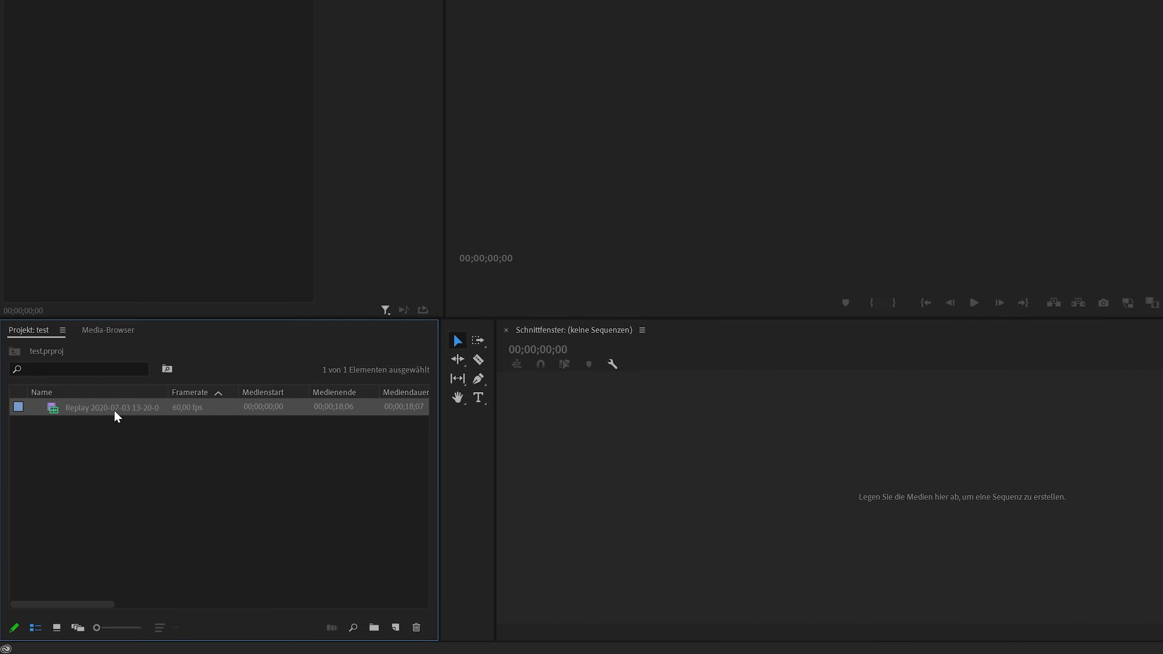
Step: In Adobe Premiere Pro, create a sequence from the replay clip and set its frame size to 2560 by 1440
{"action": "left_click_drag", "start_coordinate": [150, 348], "coordinate": [747, 362]}
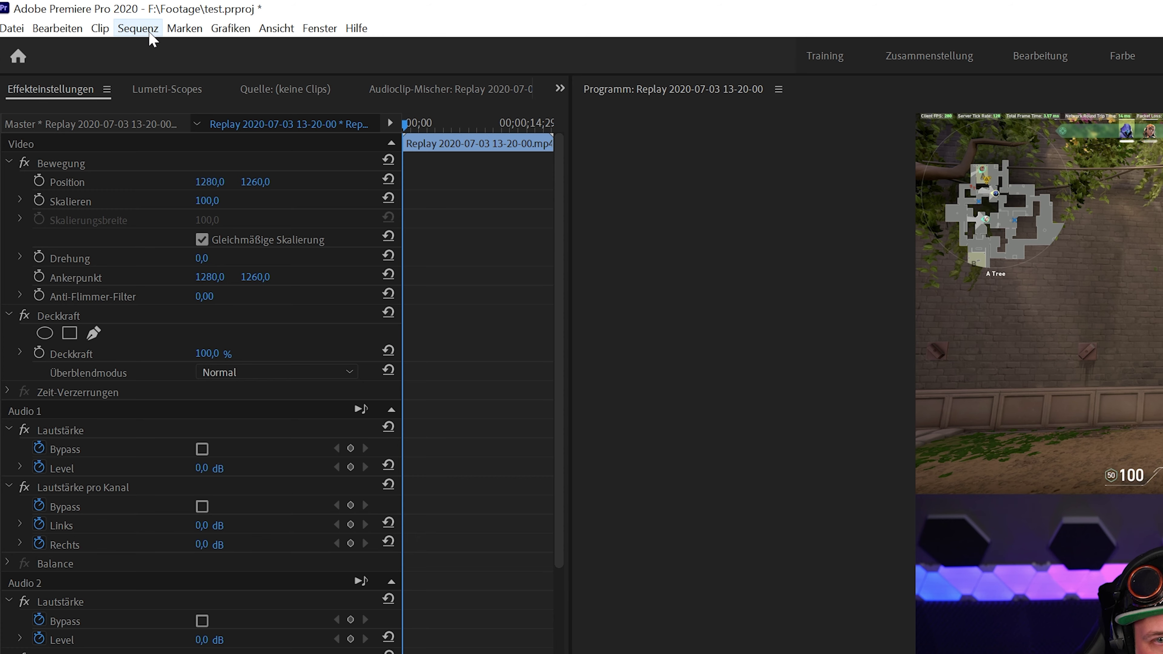
{"action": "left_click", "coordinate": [149, 33]}
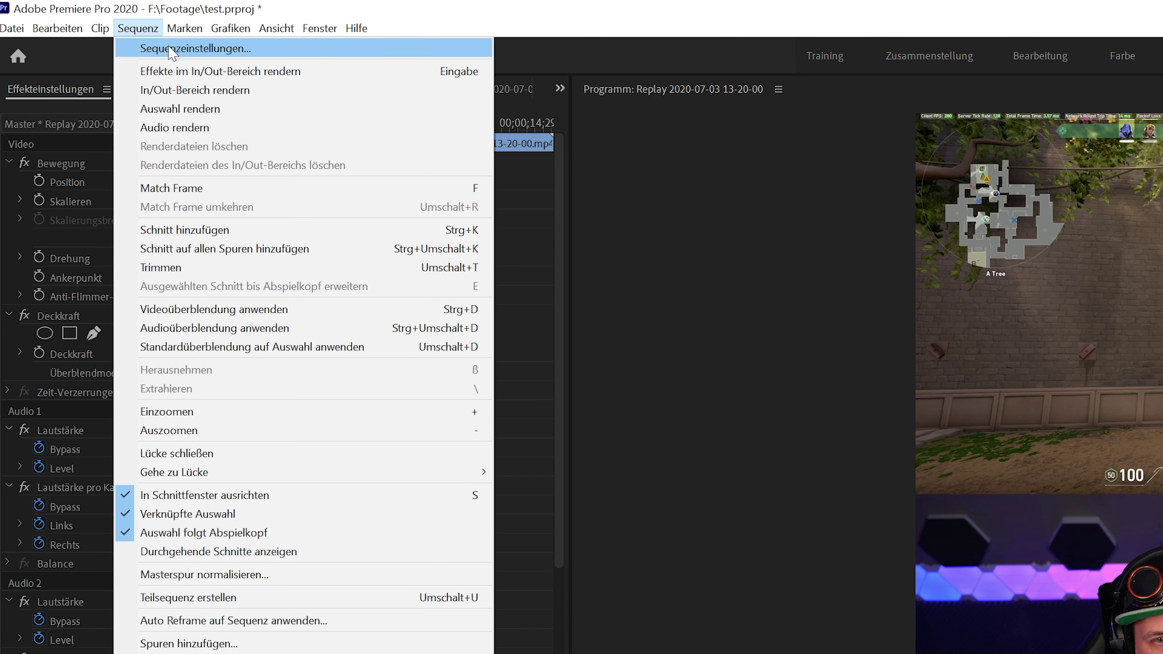
{"action": "left_click", "coordinate": [170, 49]}
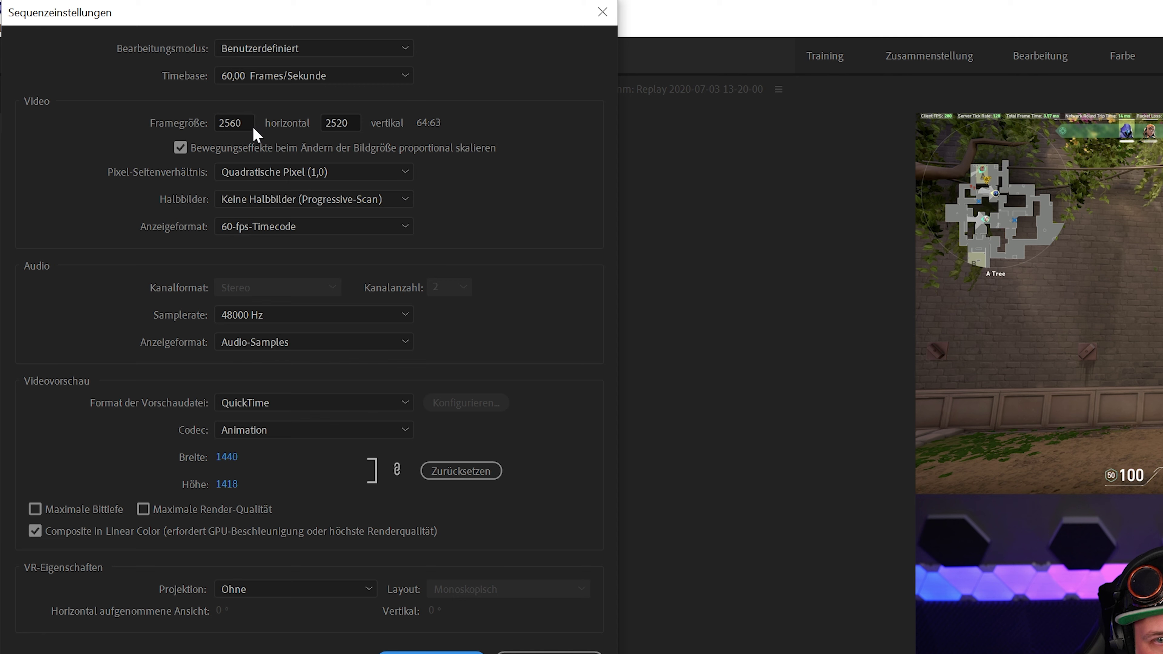
{"action": "left_click_drag", "start_coordinate": [244, 121], "coordinate": [221, 123]}
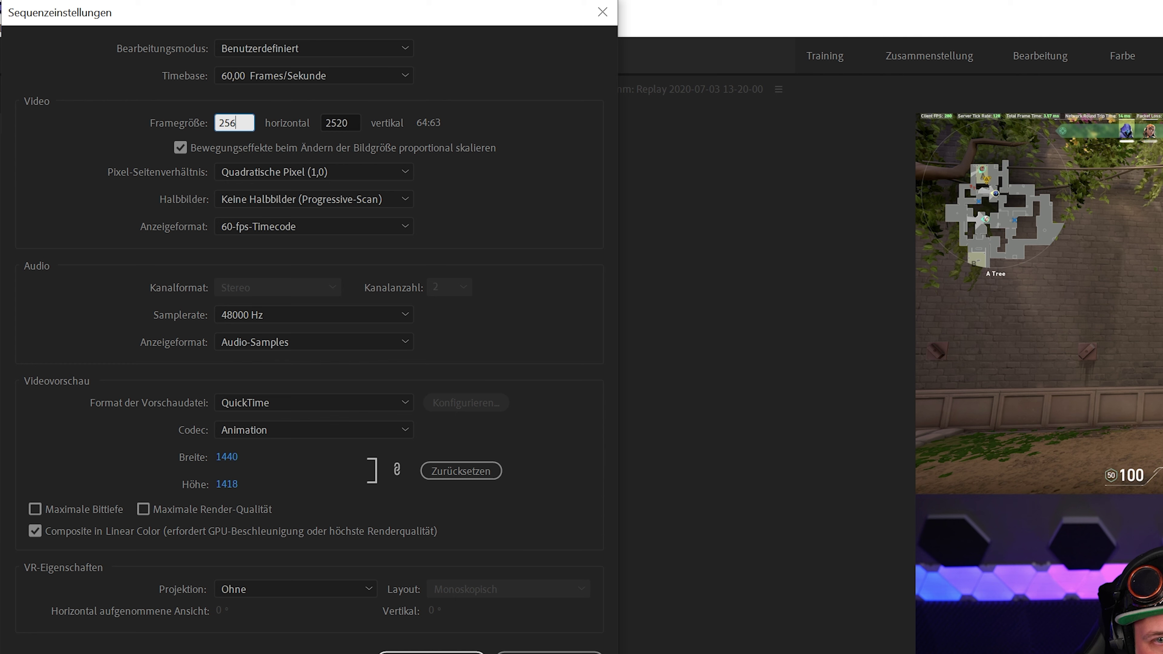
{"action": "key", "text": "Tab"}
{"action": "type", "text": "1"}
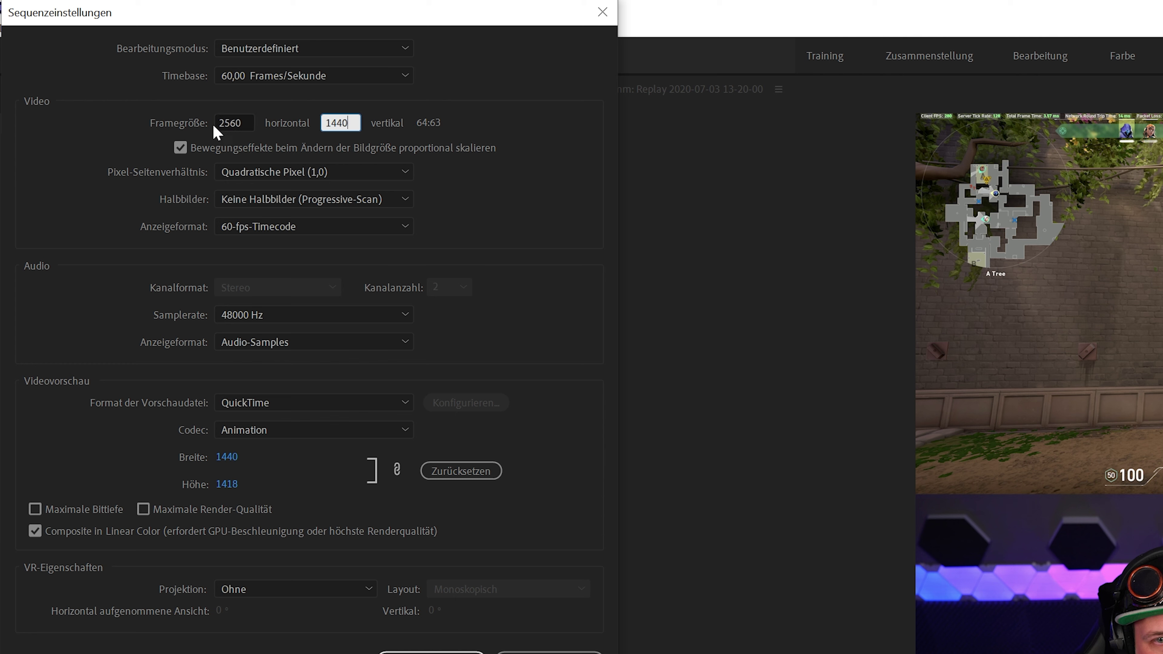
{"action": "left_click", "coordinate": [429, 651]}
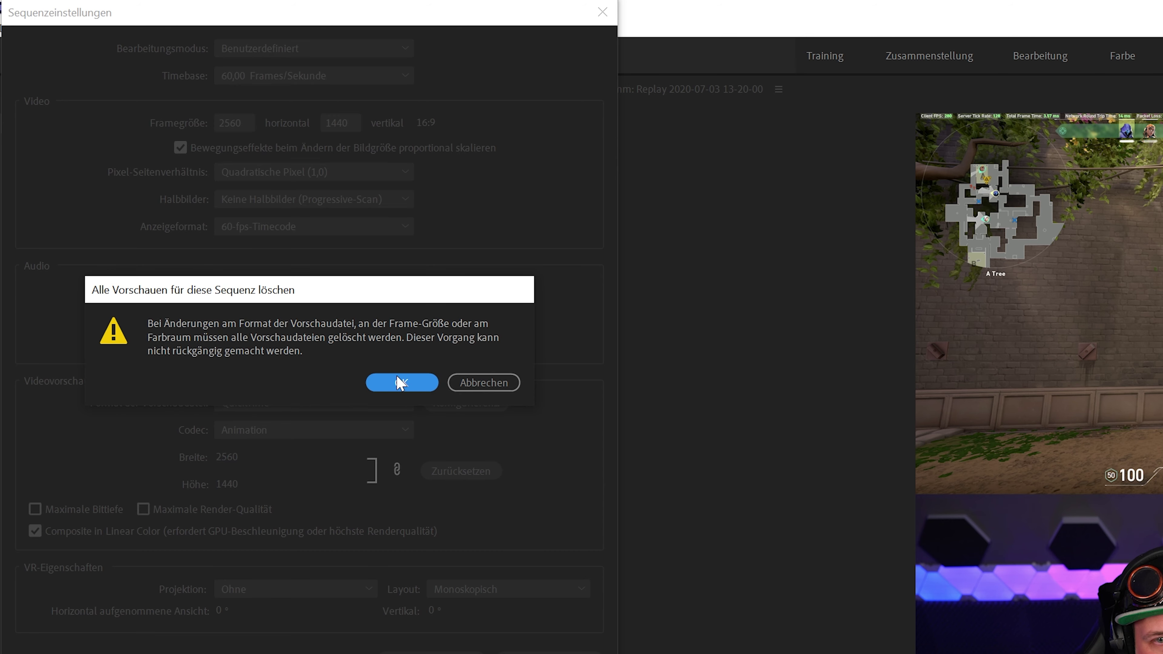
{"action": "left_click", "coordinate": [398, 383]}
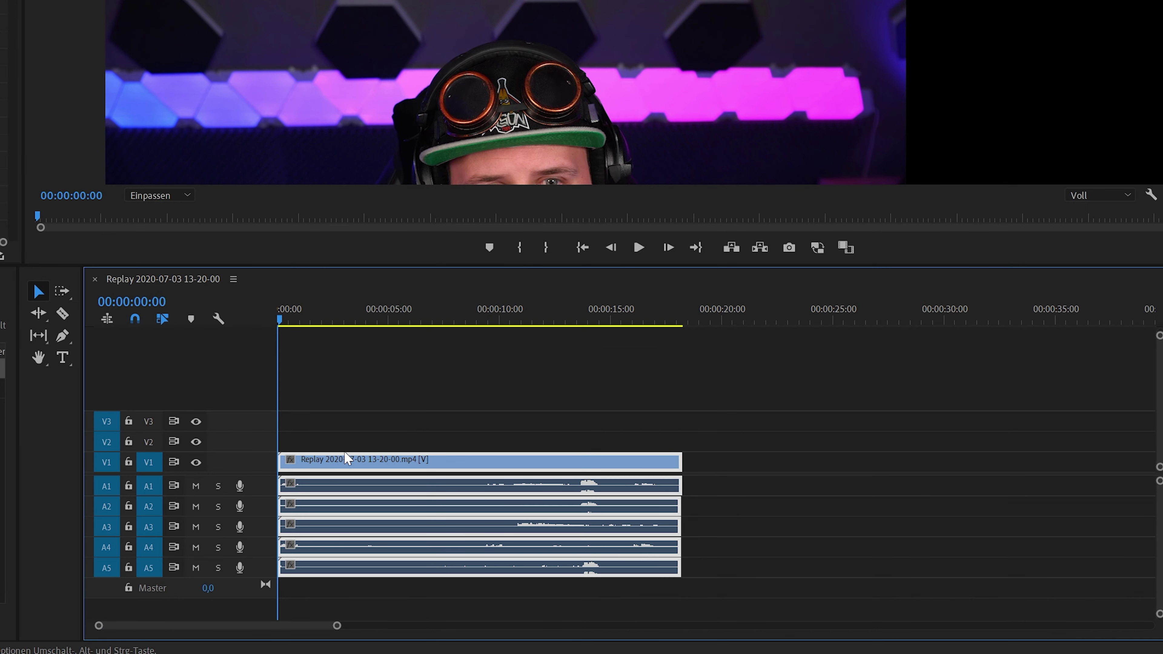
Step: Unlink the replay clip's video from its audio and duplicate the video clip onto track V2
{"action": "right_click", "coordinate": [345, 467]}
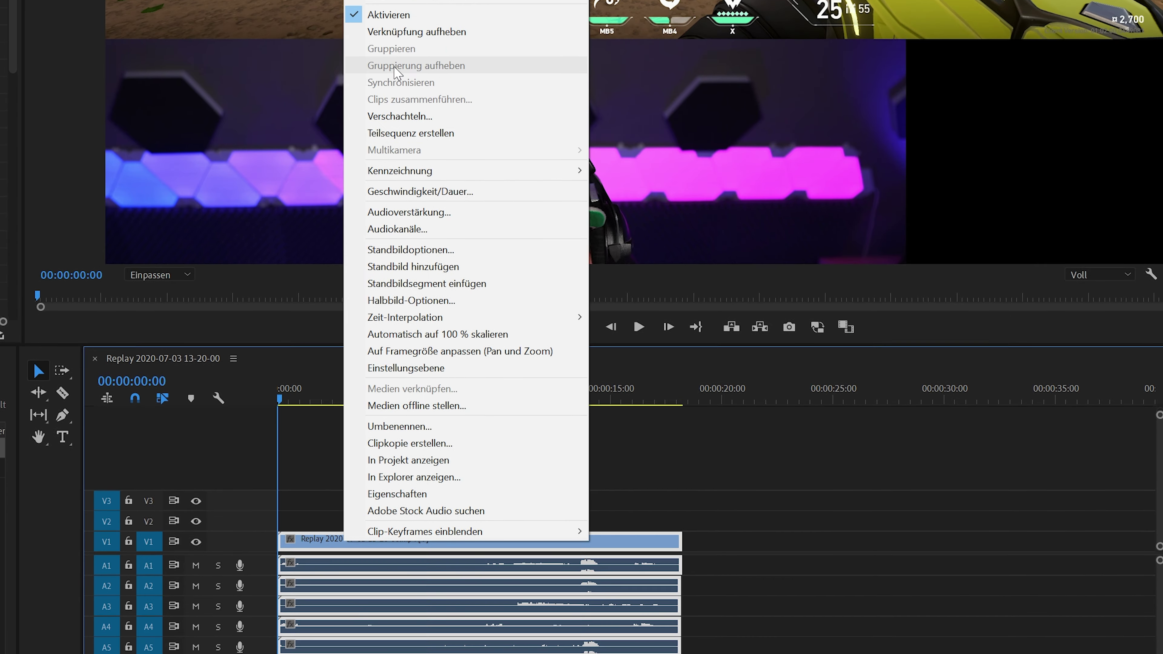
{"action": "left_click", "coordinate": [405, 33]}
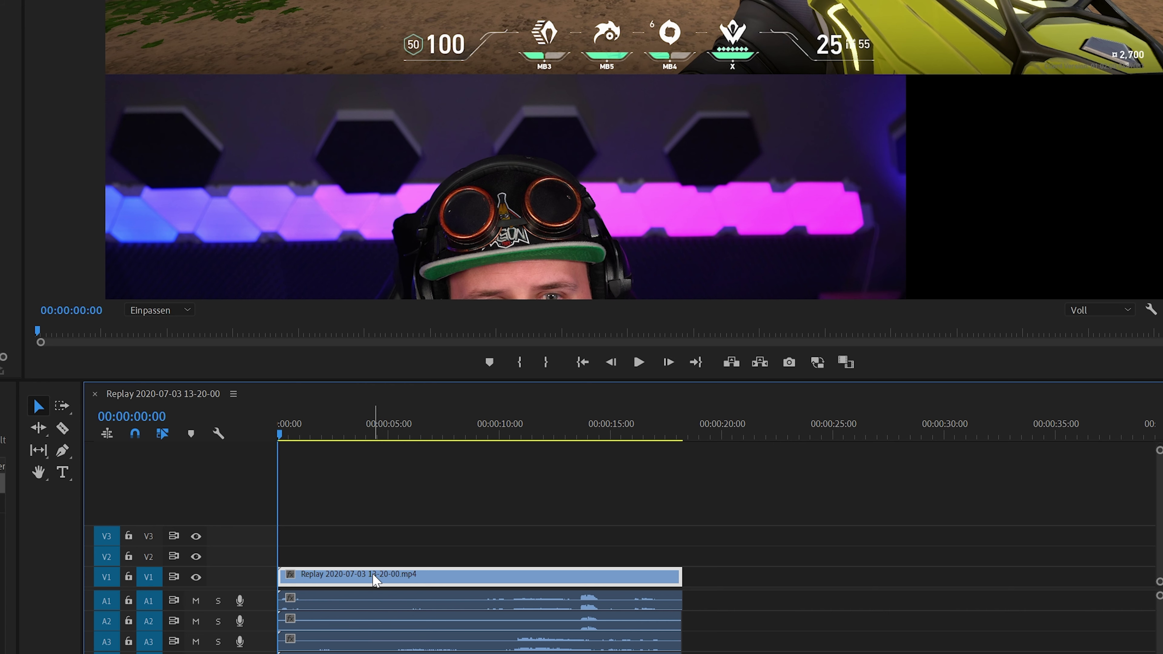
{"action": "left_click_drag", "start_coordinate": [368, 573], "coordinate": [371, 560]}
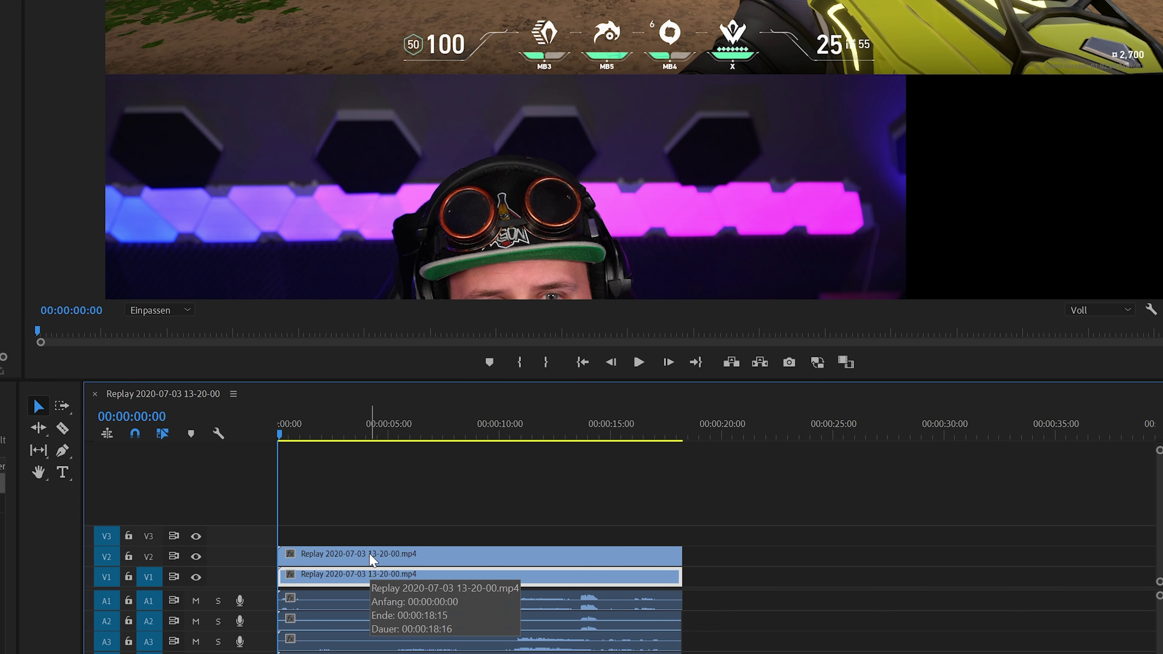
{"action": "left_click", "coordinate": [373, 560]}
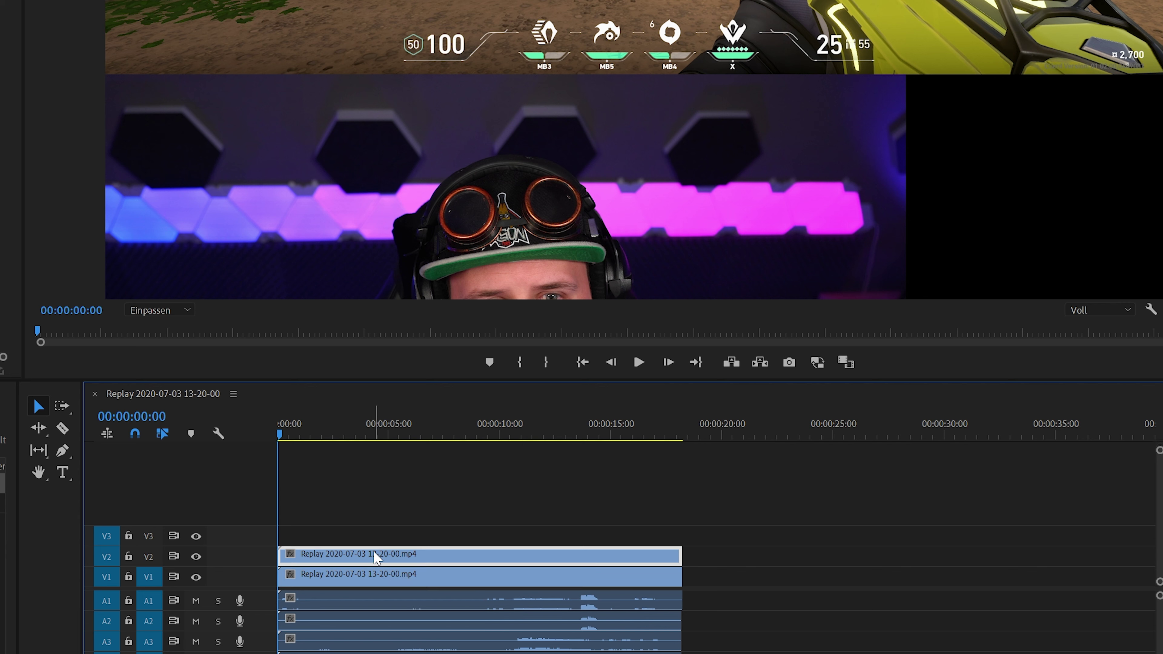
Step: Hide track V2 and set the V1 clip's vertical position to about 1257 so the gameplay fills the frame
{"action": "left_click", "coordinate": [197, 557]}
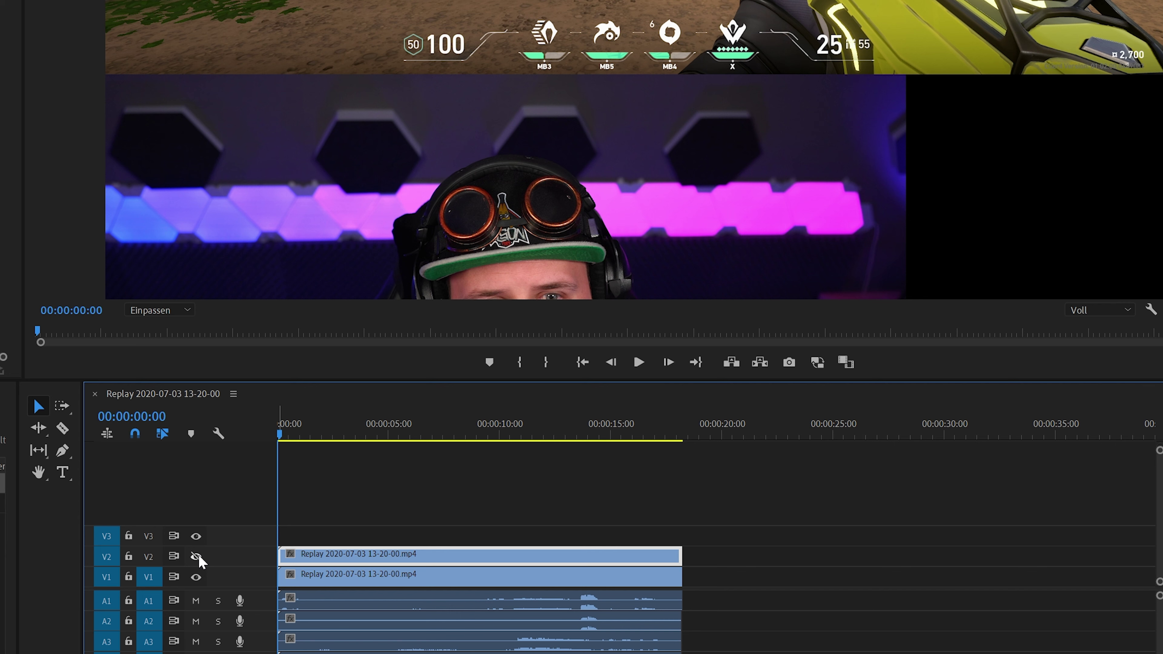
{"action": "left_click", "coordinate": [338, 581]}
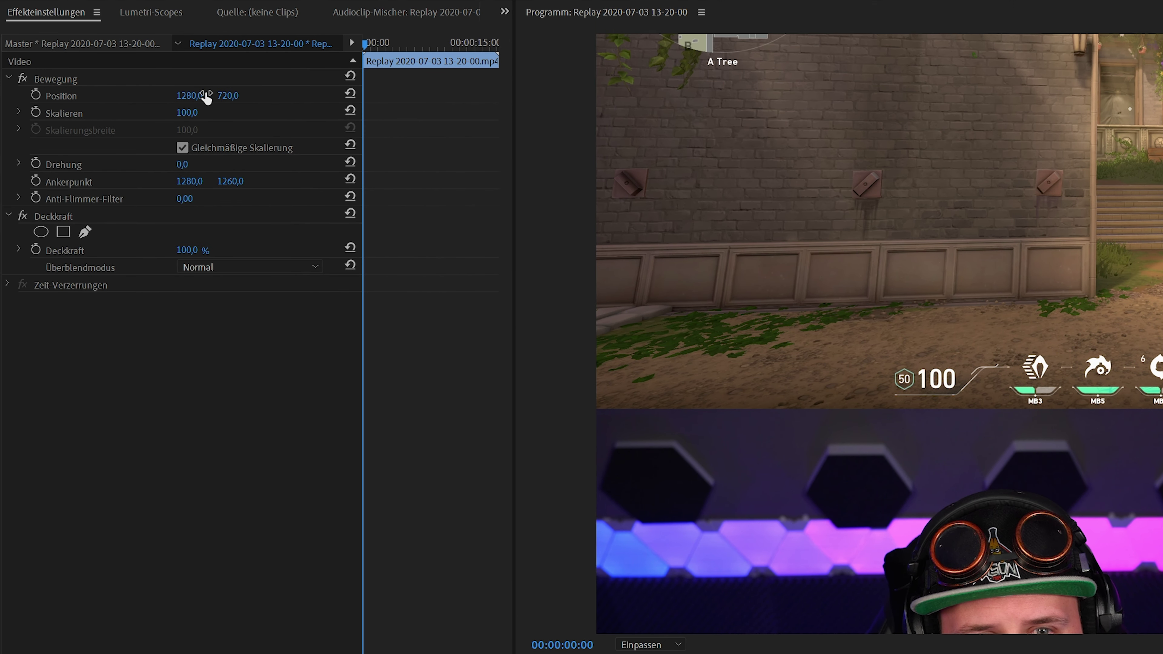
{"action": "left_click", "coordinate": [227, 96]}
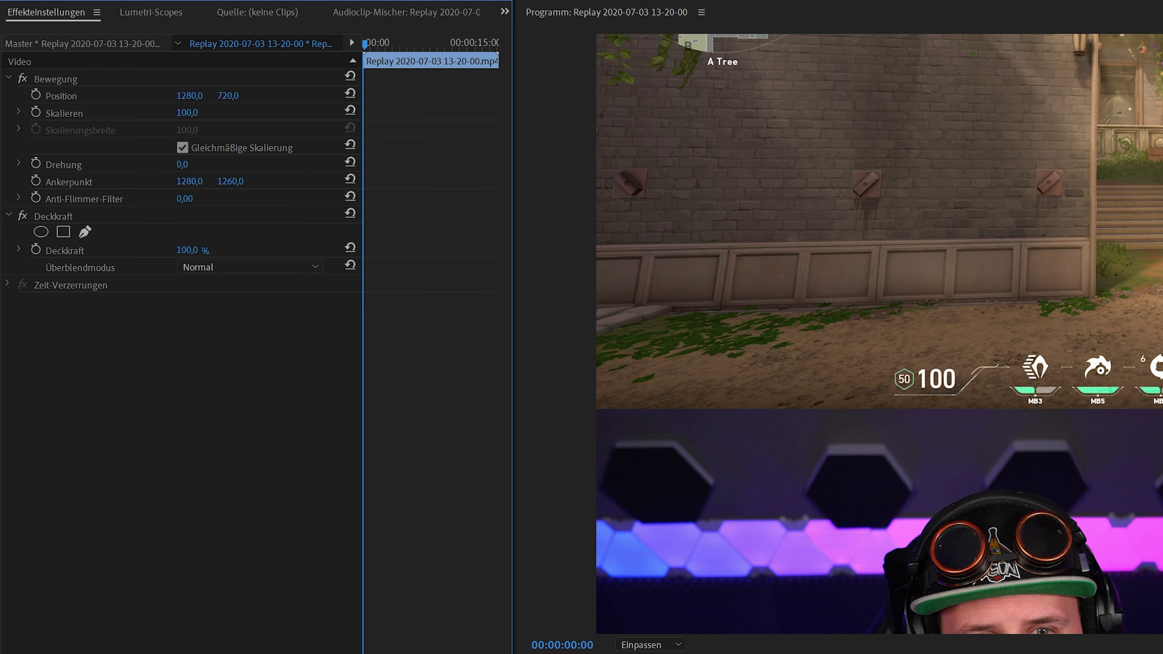
{"action": "mouse_move", "coordinate": [227, 96]}
{"action": "left_mouse_down"}
{"action": "mouse_move", "coordinate": [477, 96]}
{"action": "mouse_move", "coordinate": [235, 98]}
{"action": "left_mouse_up"}
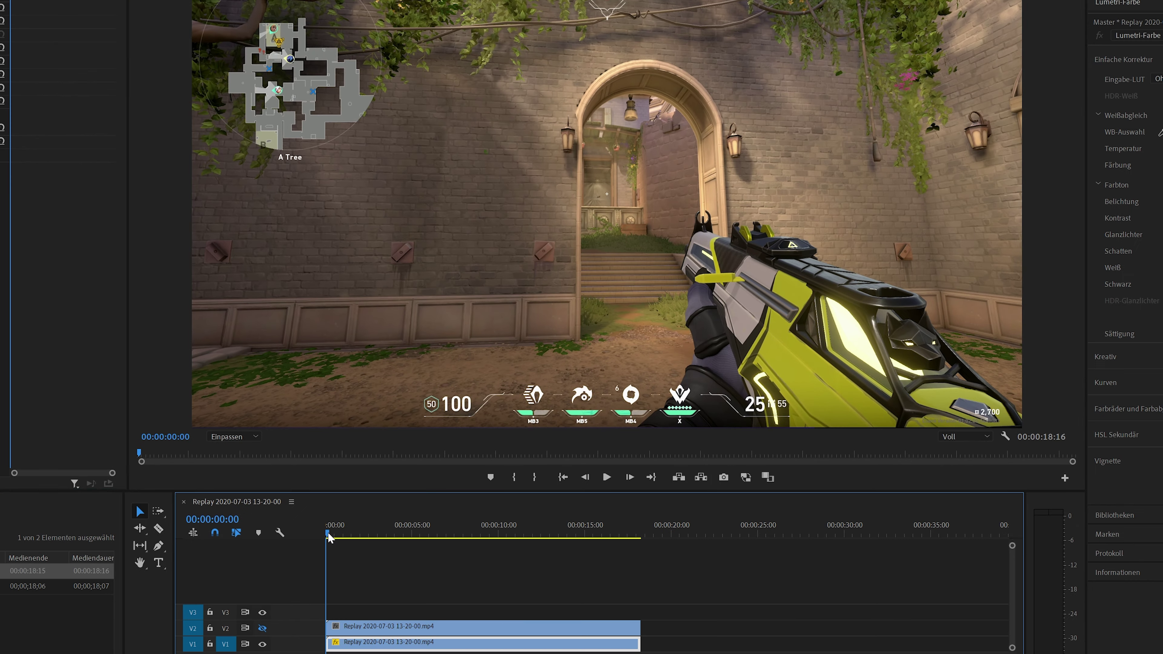
Step: Turn track V2's output back on at 00:00:04:51 and shift its clip upward to bring the webcam image into the frame
{"action": "left_click_drag", "start_coordinate": [345, 543], "coordinate": [413, 551]}
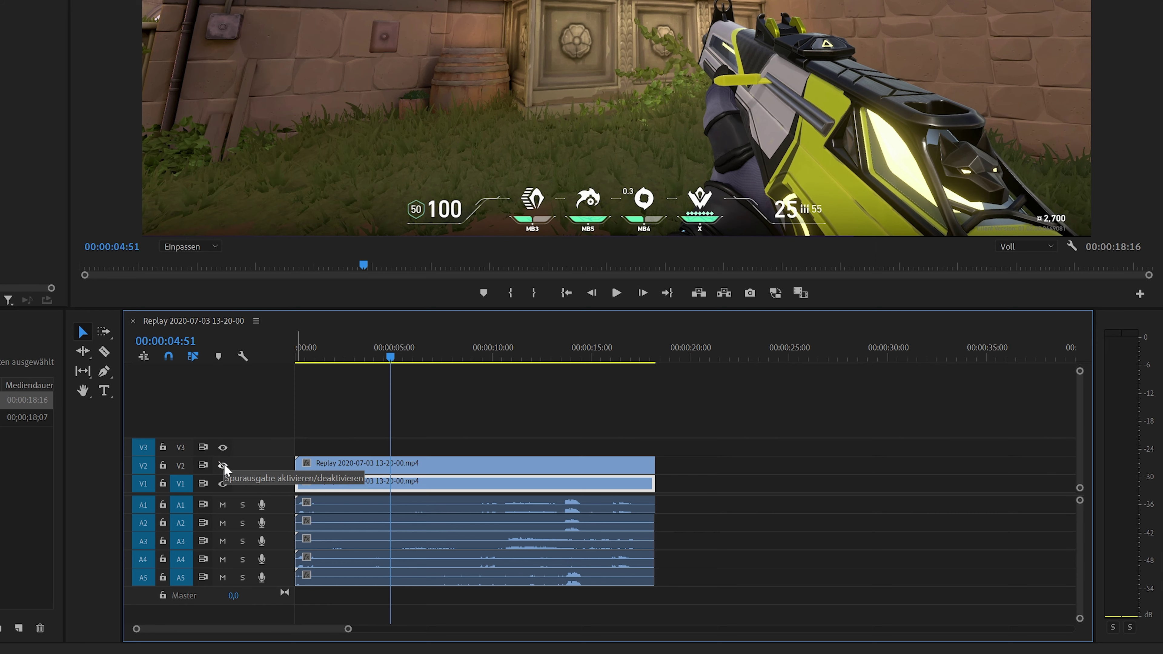
{"action": "left_click", "coordinate": [223, 466]}
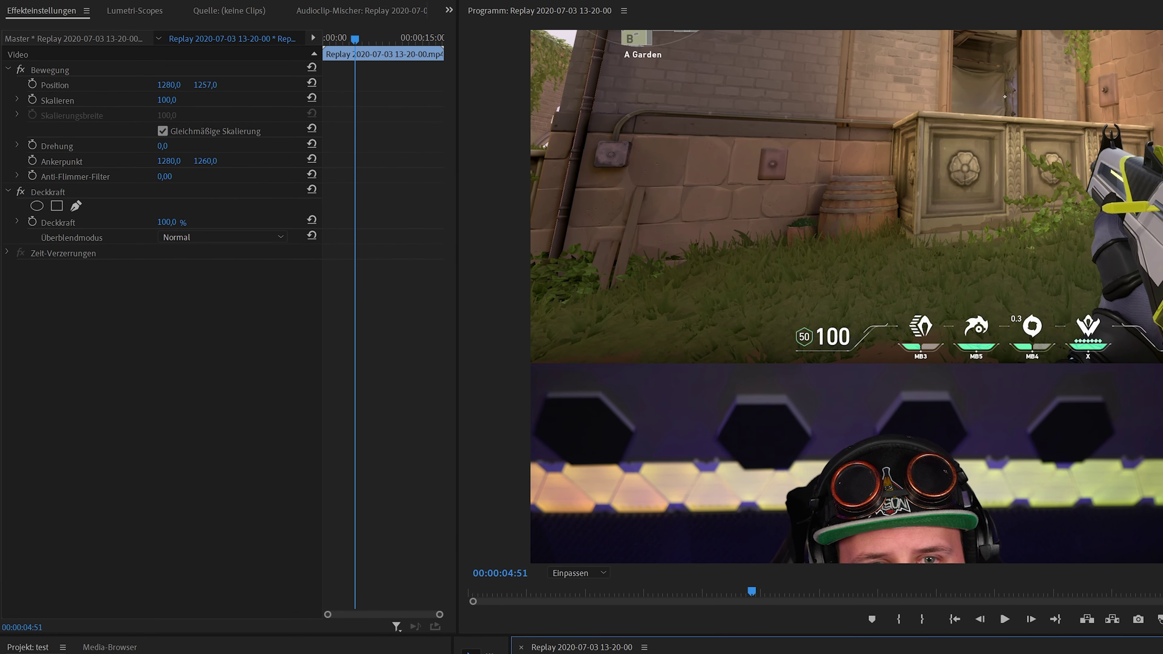
{"action": "key", "text": "ctrl+z"}
{"action": "left_click_drag", "start_coordinate": [204, 89], "coordinate": [105, 85]}
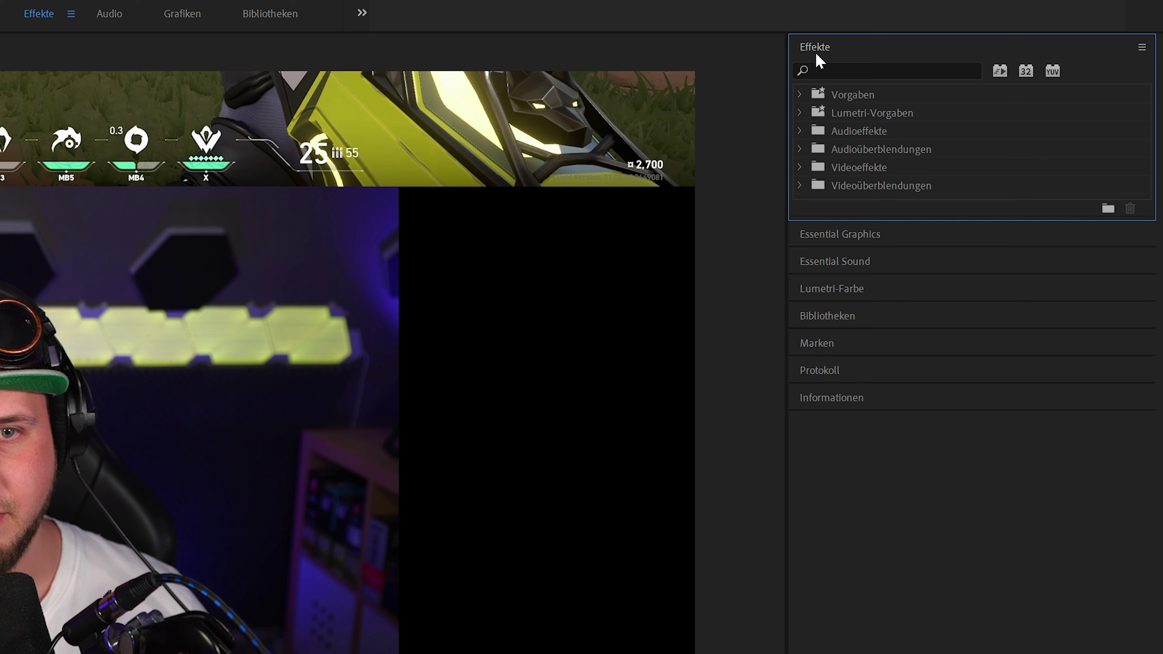
Step: Find the Zuschneiden video effect by searching for "Zusc" and apply it to the webcam clip on track V2
{"action": "left_click", "coordinate": [871, 71]}
{"action": "type", "text": "Zusc"}
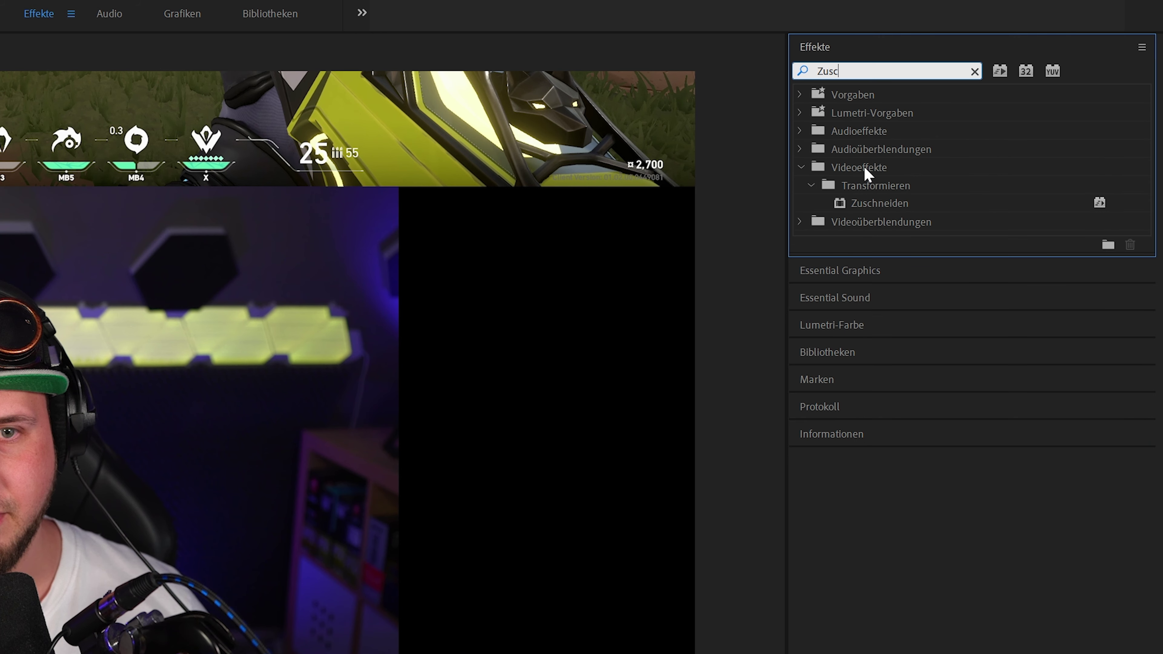
{"action": "left_click", "coordinate": [879, 204]}
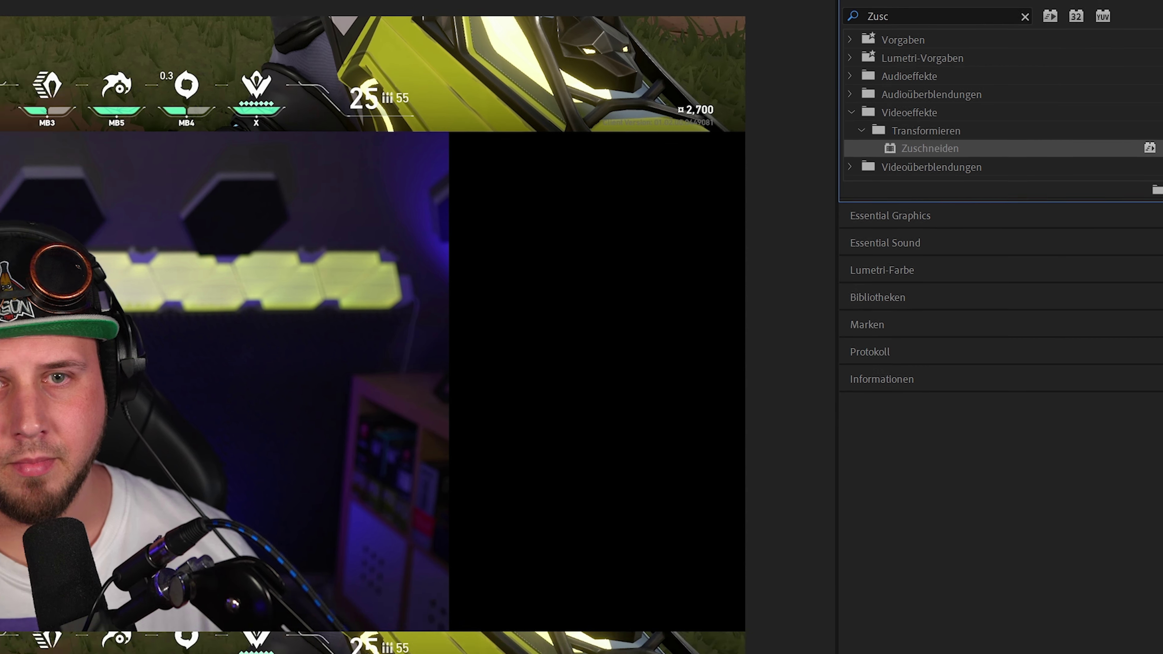
{"action": "left_click_drag", "start_coordinate": [929, 148], "coordinate": [485, 417]}
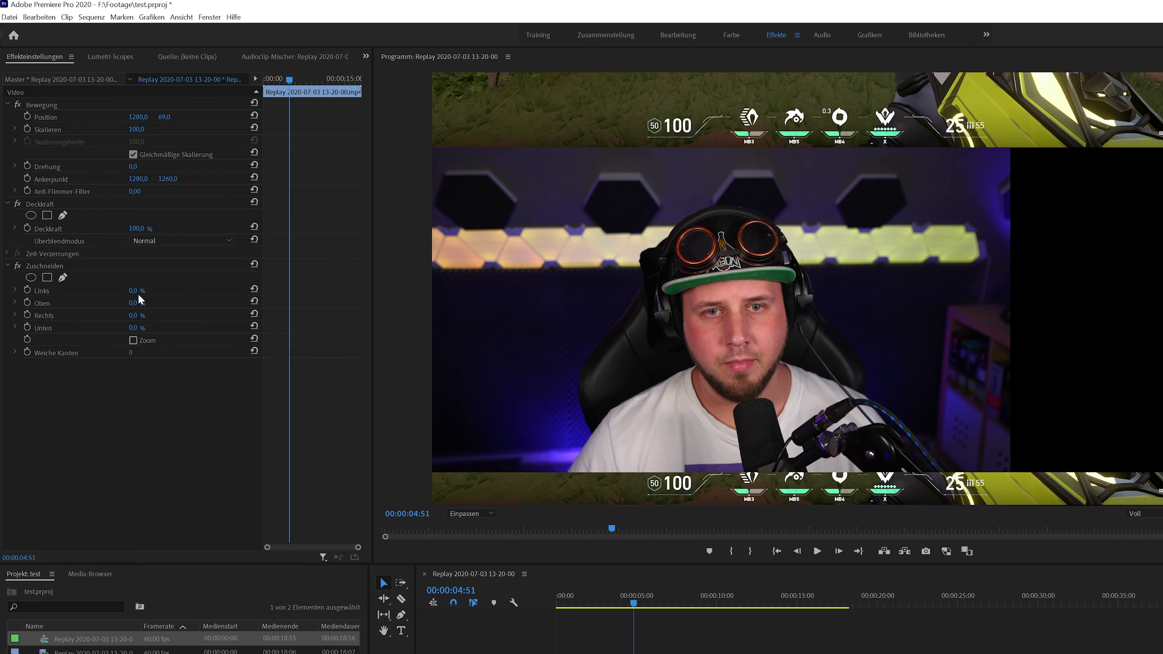
Step: Crop the V2 clip by 58% at the top (Oben) and 27% on the right (Rechts) to isolate the webcam image
{"action": "left_click", "coordinate": [134, 302]}
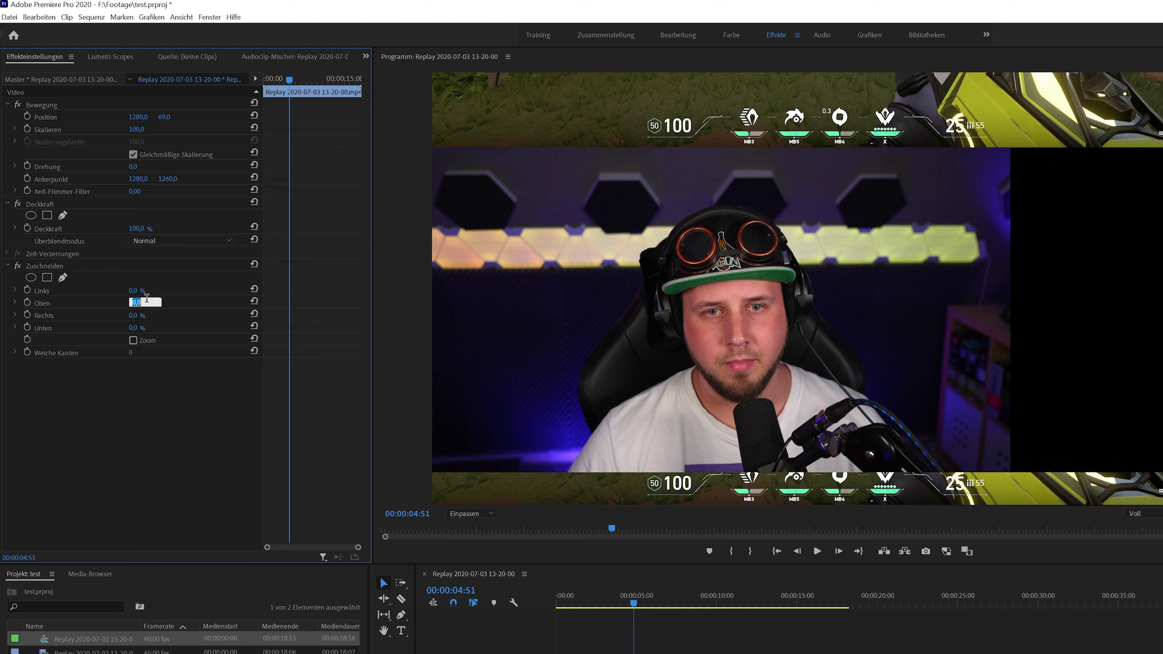
{"action": "type", "text": "50"}
{"action": "key", "text": "Return"}
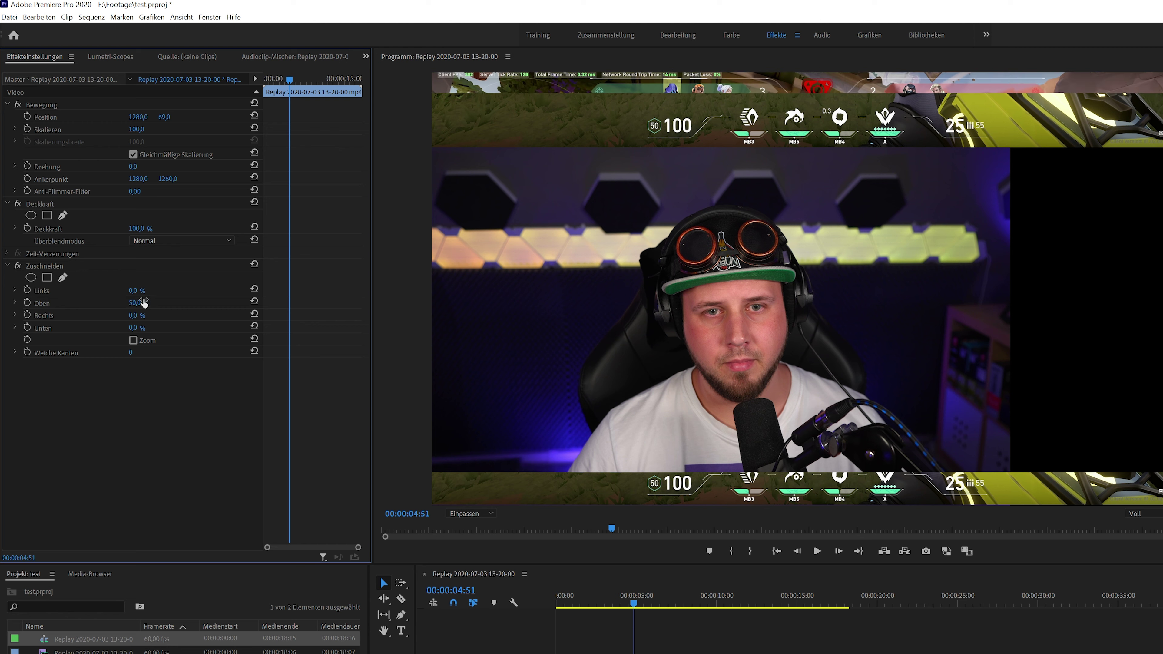
{"action": "mouse_move", "coordinate": [135, 303]}
{"action": "left_mouse_down"}
{"action": "mouse_move", "coordinate": [146, 303]}
{"action": "mouse_move", "coordinate": [141, 319]}
{"action": "left_mouse_up"}
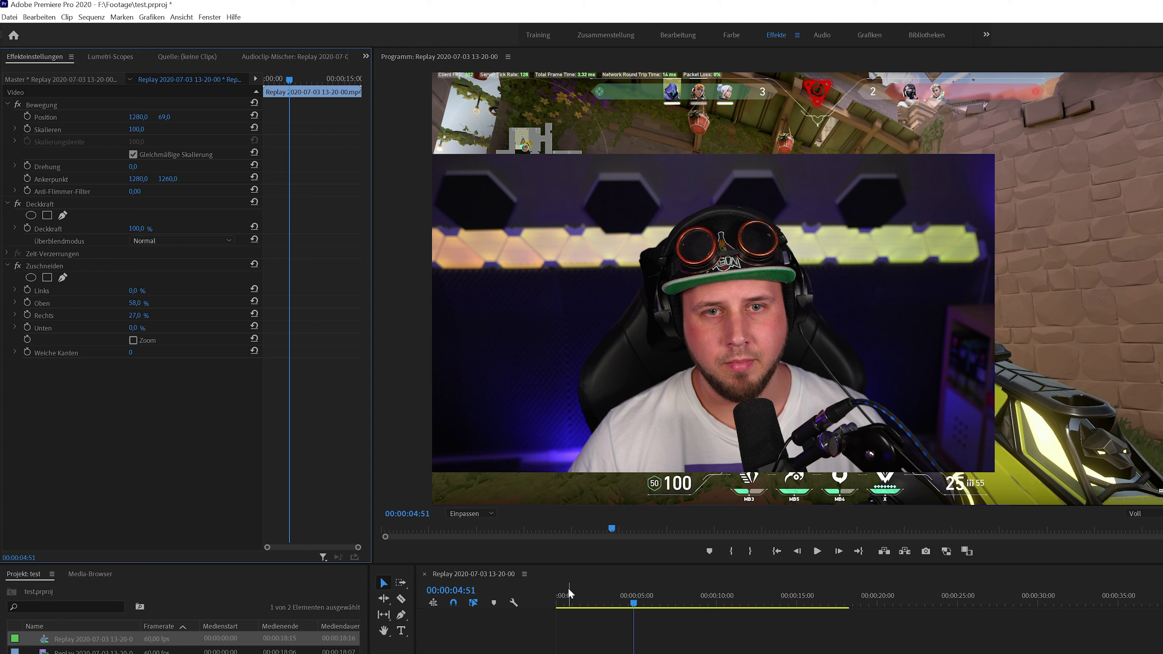
Step: Scale the cropped webcam clip to 34 and place it below the minimap at about 434.5, 565.3
{"action": "left_click", "coordinate": [42, 106]}
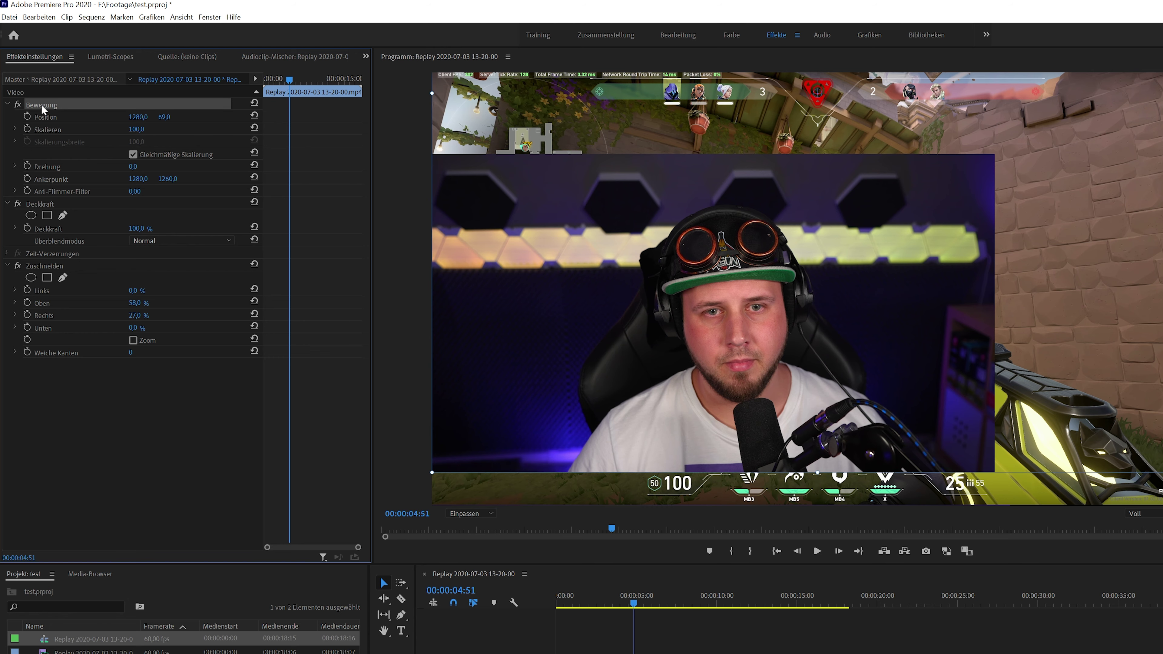
{"action": "left_click_drag", "start_coordinate": [544, 300], "coordinate": [569, 281]}
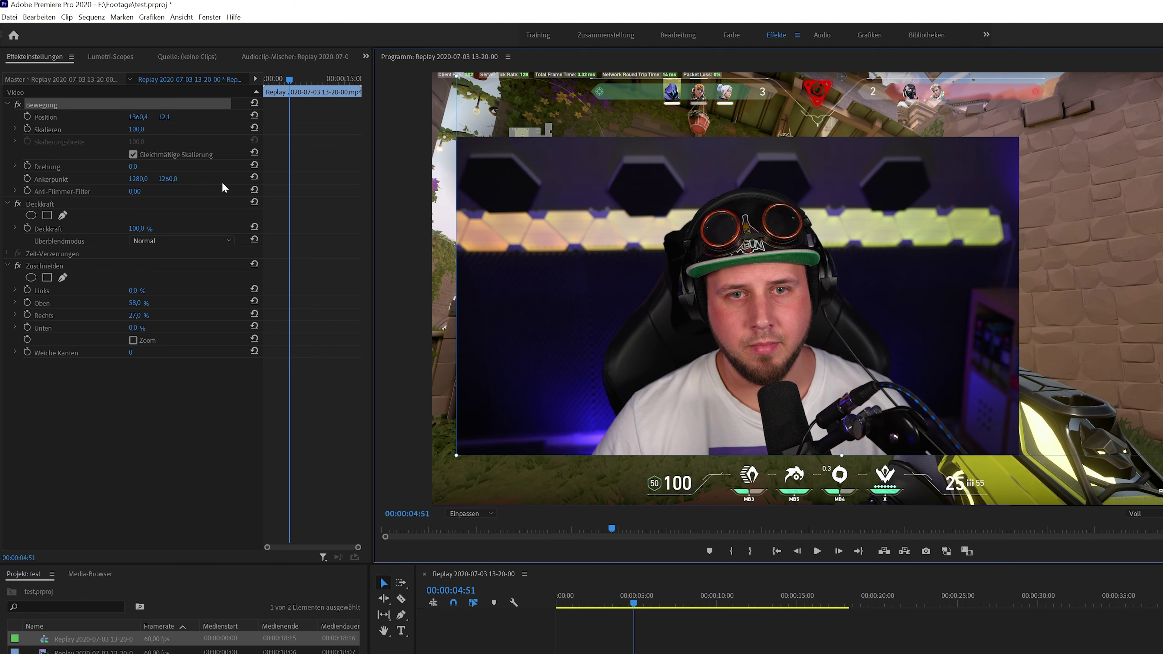
{"action": "left_click_drag", "start_coordinate": [138, 129], "coordinate": [106, 130]}
{"action": "left_click_drag", "start_coordinate": [763, 150], "coordinate": [485, 314]}
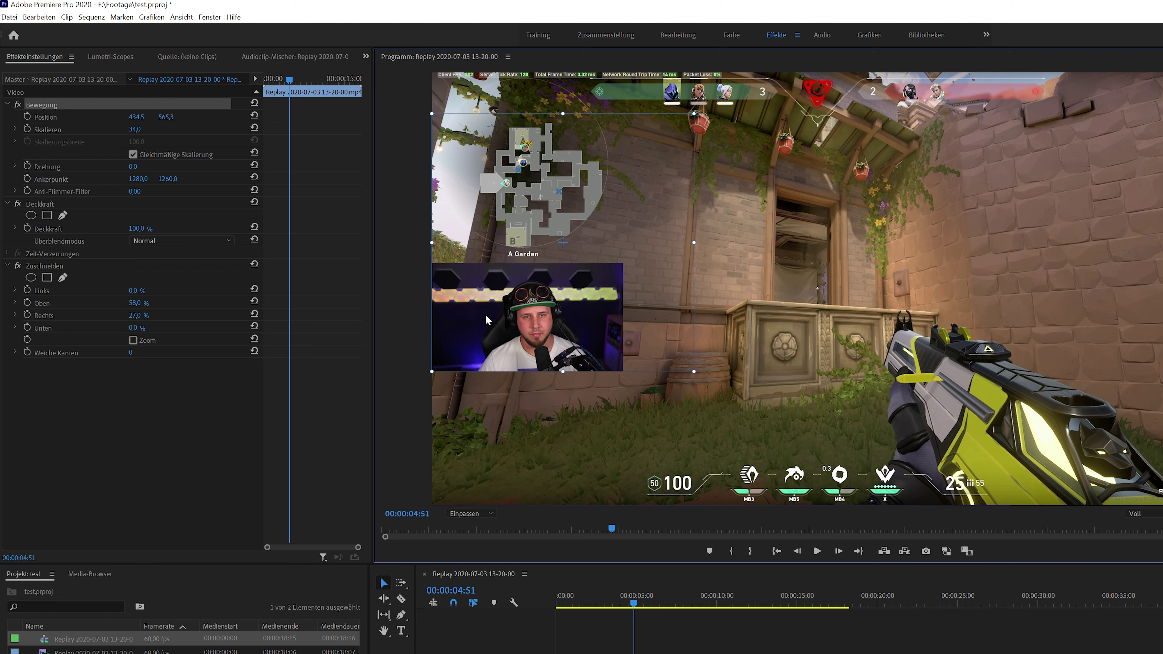
Step: Split the V2 webcam clip about two seconds in and delete the part before the cut
{"action": "left_click", "coordinate": [613, 604]}
{"action": "mouse_move", "coordinate": [614, 605]}
{"action": "left_mouse_down"}
{"action": "mouse_move", "coordinate": [557, 605]}
{"action": "mouse_move", "coordinate": [594, 607]}
{"action": "left_mouse_up"}
{"action": "key", "text": "ctrl+k"}
{"action": "left_click", "coordinate": [357, 508]}
{"action": "key", "text": "Delete"}
Step: Play the sequence from near its start and scrub back to 00:00:03:16 to check where the webcam overlay begins
{"action": "left_click_drag", "start_coordinate": [358, 418], "coordinate": [344, 420]}
{"action": "key", "text": "space"}
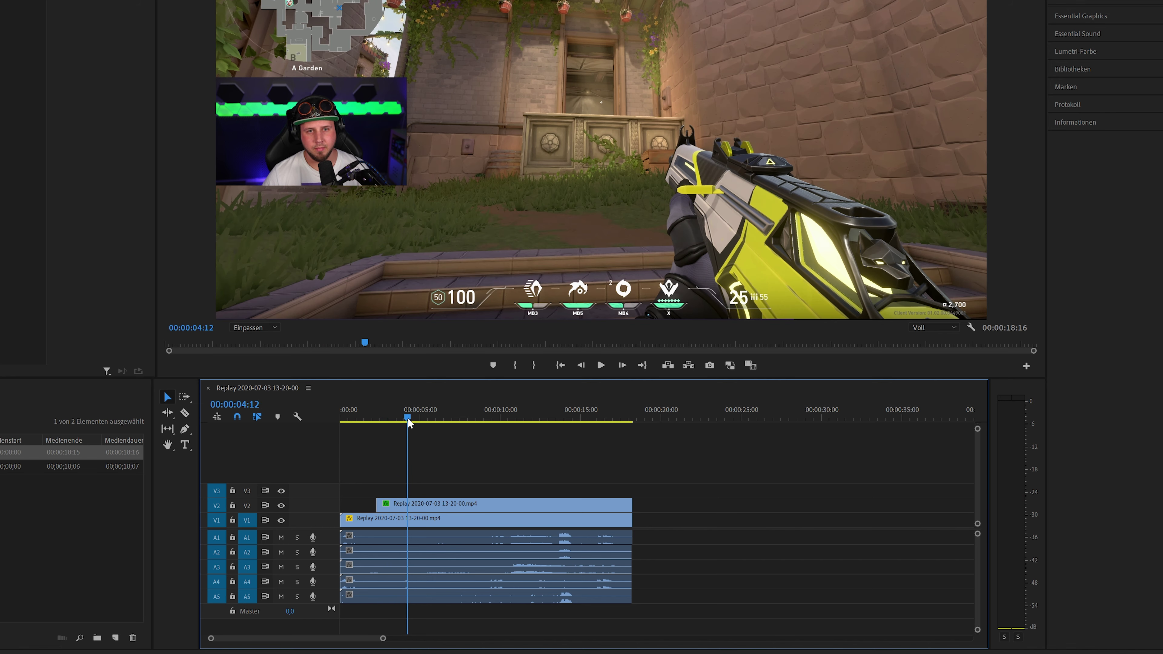
{"action": "key", "text": "space"}
{"action": "left_click_drag", "start_coordinate": [430, 426], "coordinate": [393, 434]}
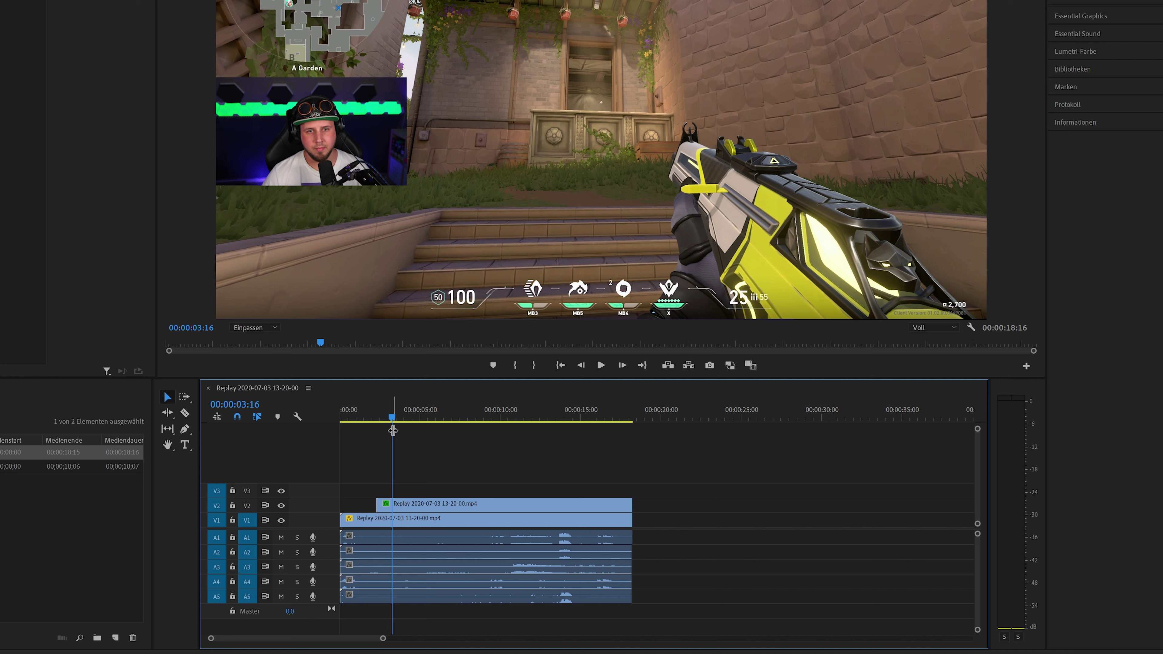